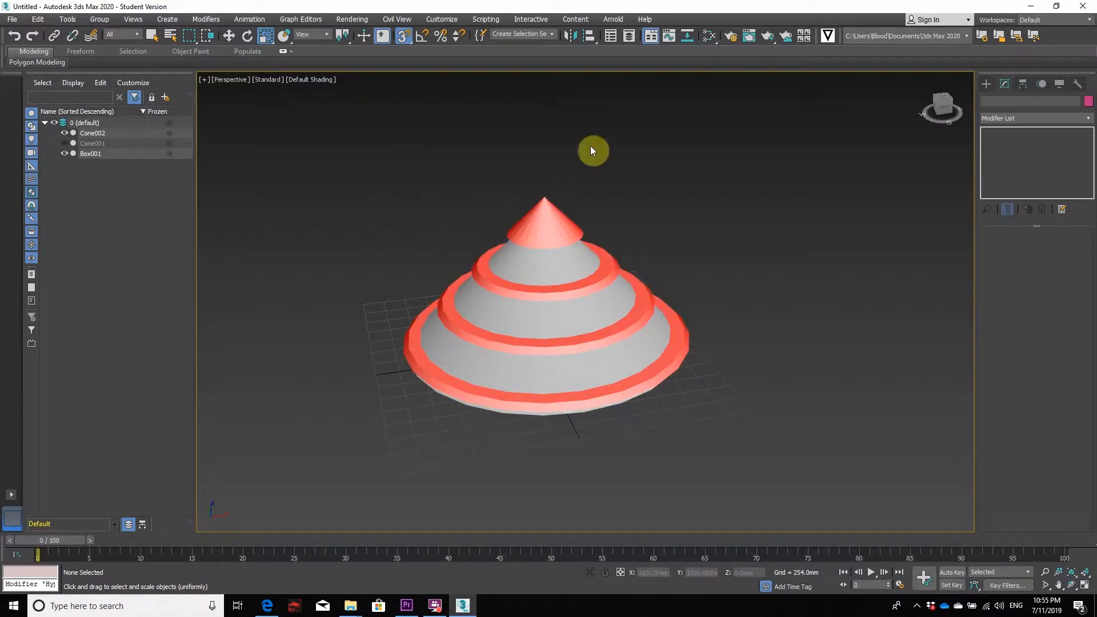
# - Open the Slate Material Editor and arrange it beside the striped cone model so both are visible
pyautogui.click(709, 37)
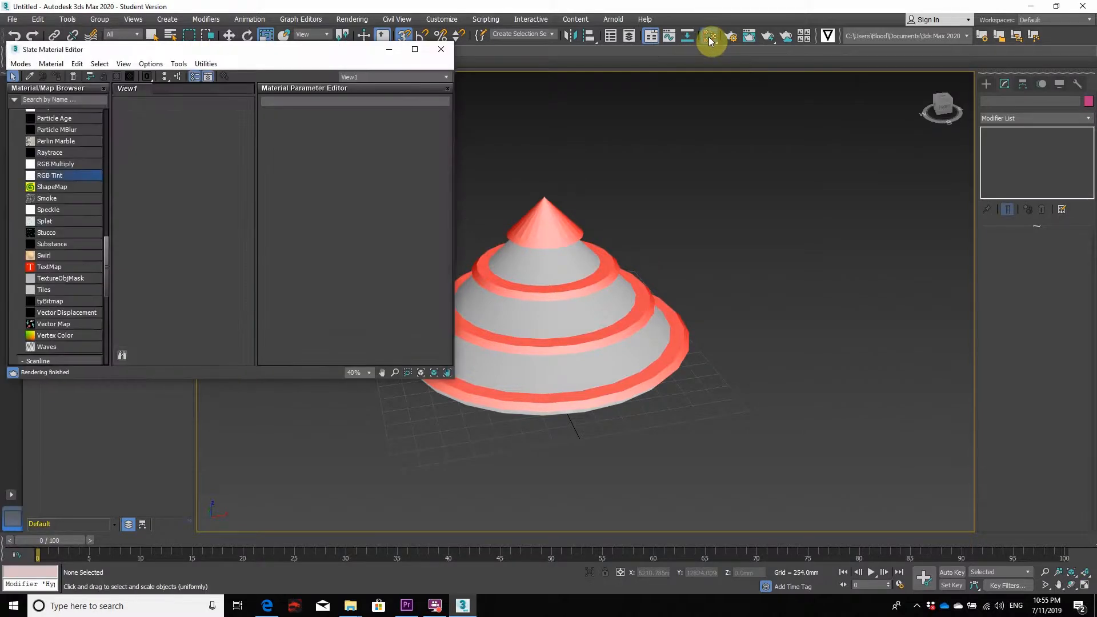
pyautogui.moveTo(270, 53); pyautogui.dragTo(268, 102)
pyautogui.moveTo(583, 203); pyautogui.dragTo(748, 175, button='middle')
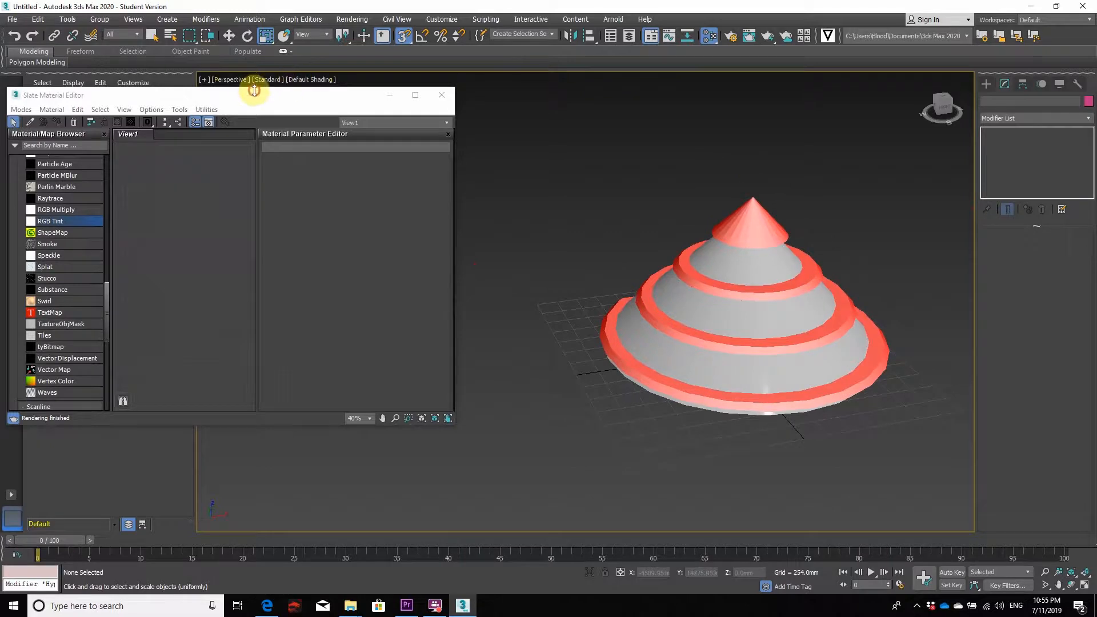
pyautogui.moveTo(246, 98); pyautogui.dragTo(359, 113)
# - Look through the available material and map types, from General and Scanline materials to the map lists
pyautogui.scroll(10, 184, 229)
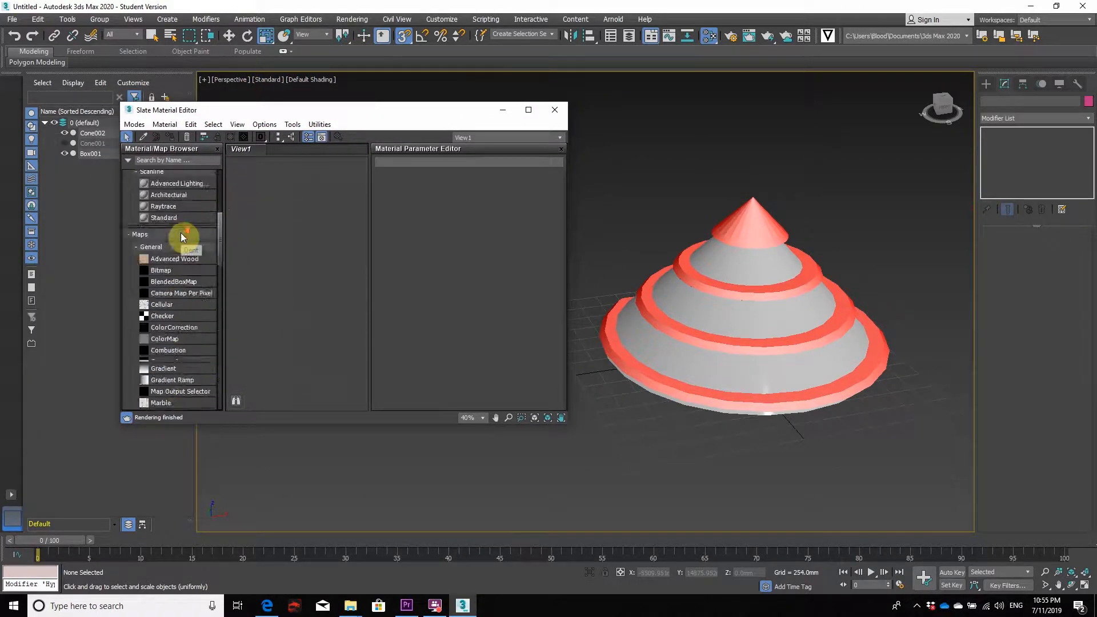
pyautogui.scroll(-20, 183, 229)
pyautogui.scroll(1, 217, 217)
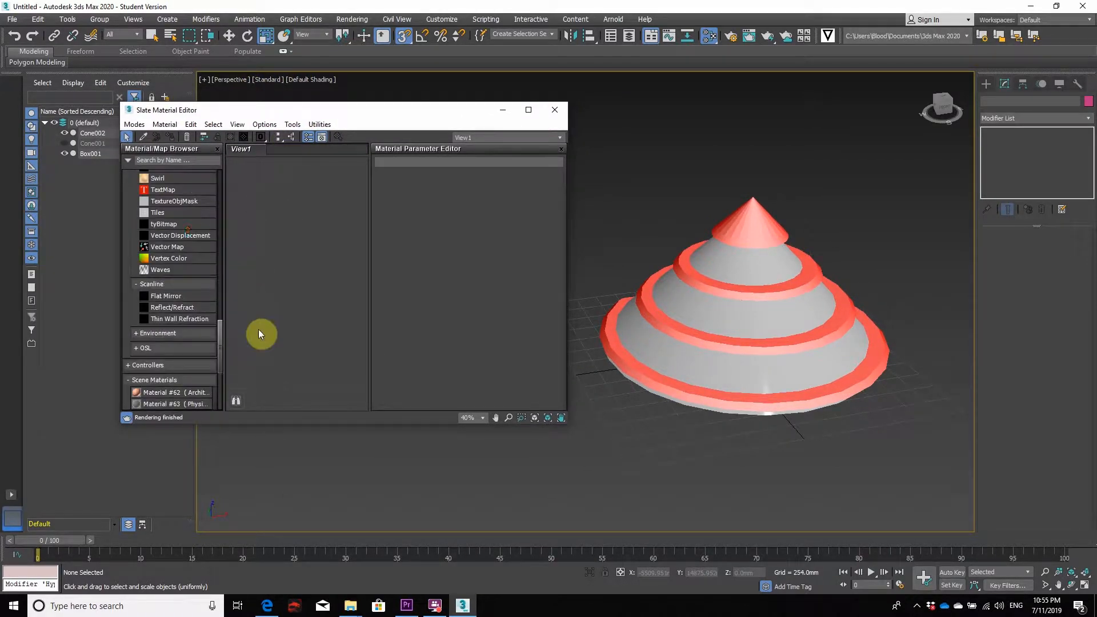
pyautogui.scroll(10, 202, 300)
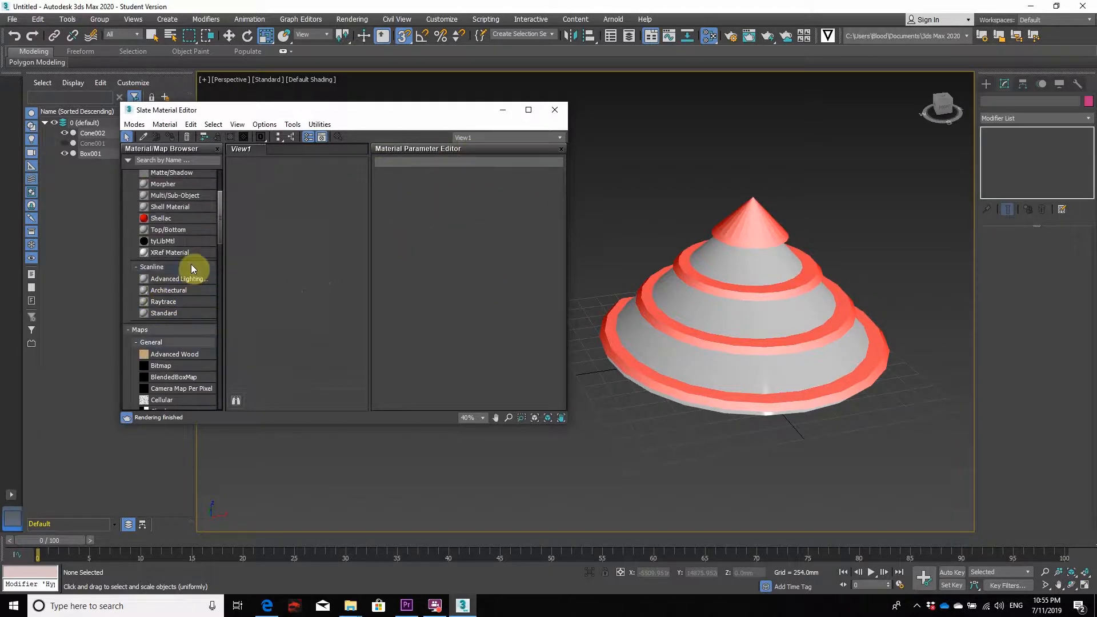
pyautogui.scroll(3, 191, 266)
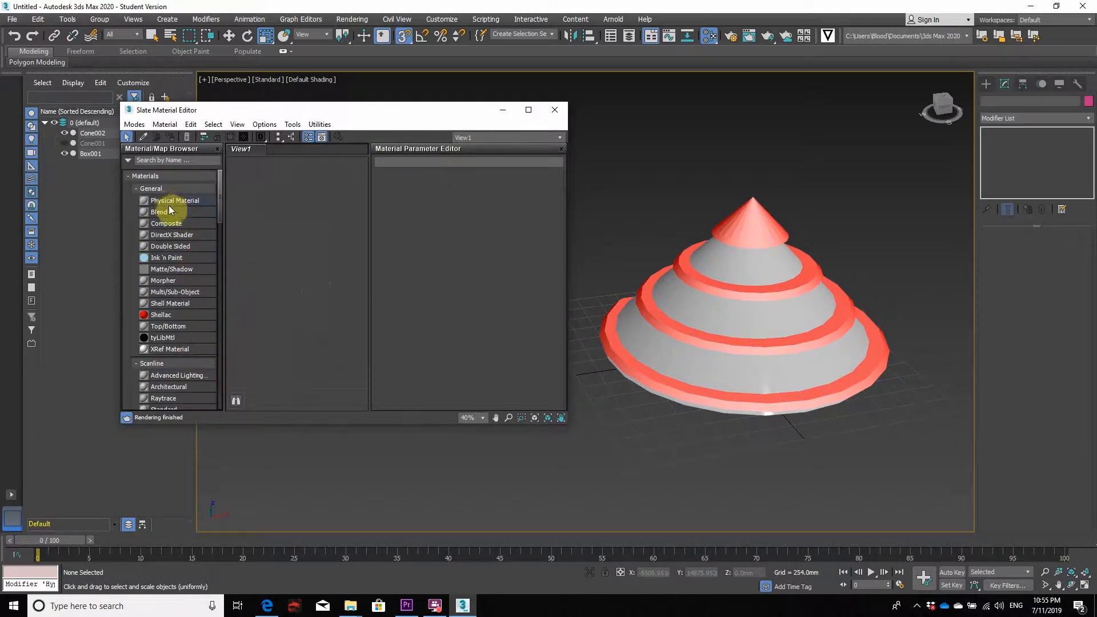
pyautogui.scroll(-3, 171, 217)
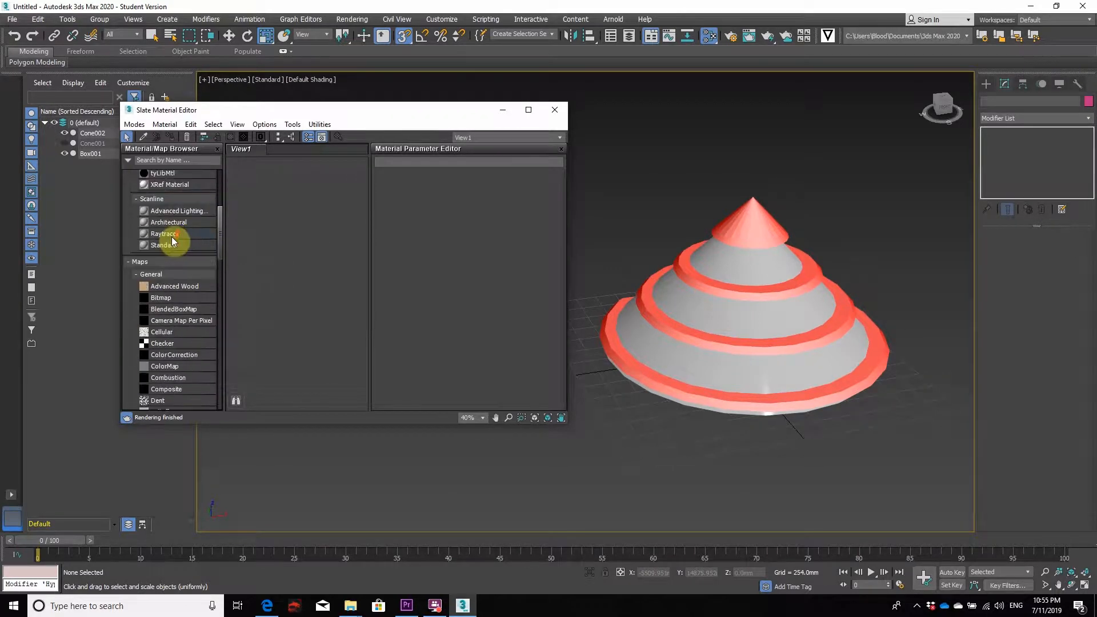
pyautogui.scroll(2, 174, 225)
pyautogui.scroll(-8, 175, 224)
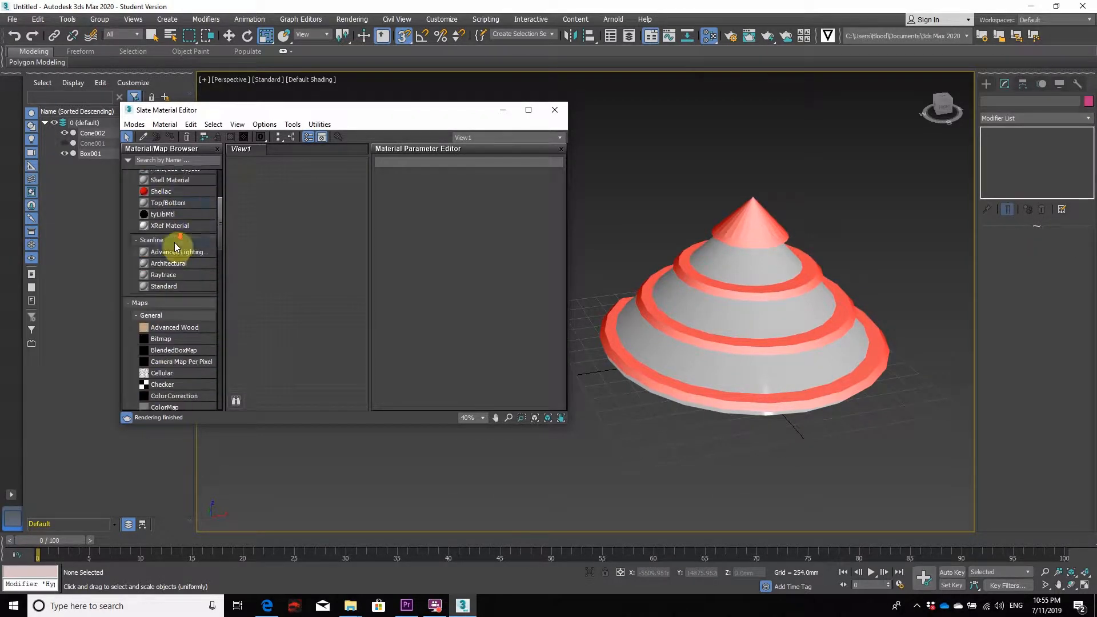
pyautogui.scroll(-2, 161, 284)
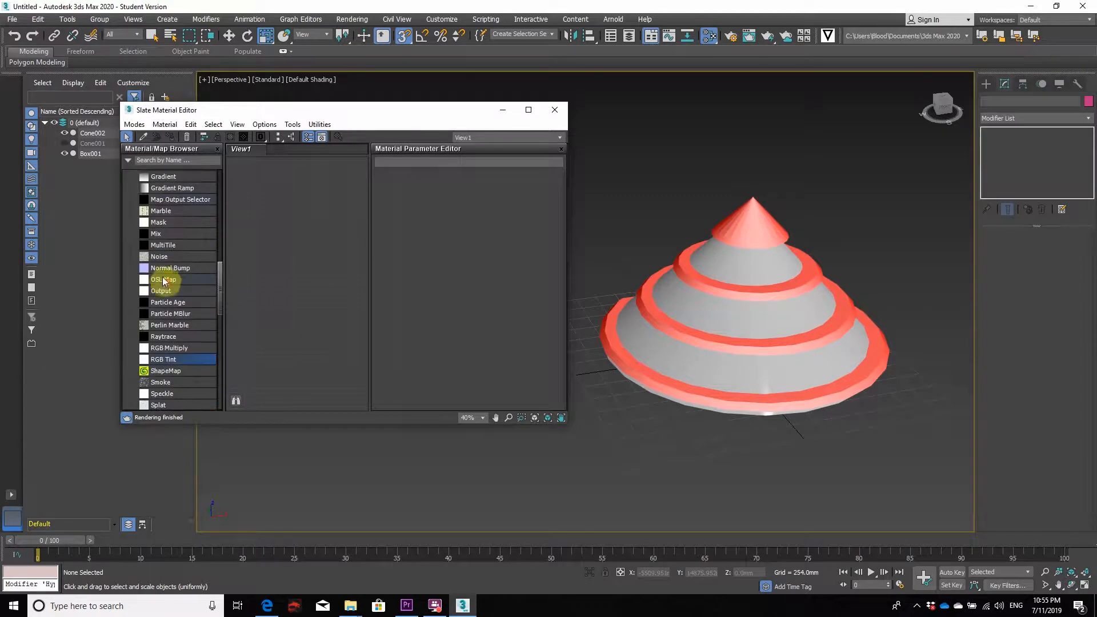
pyautogui.scroll(3, 177, 246)
pyautogui.scroll(-5, 184, 237)
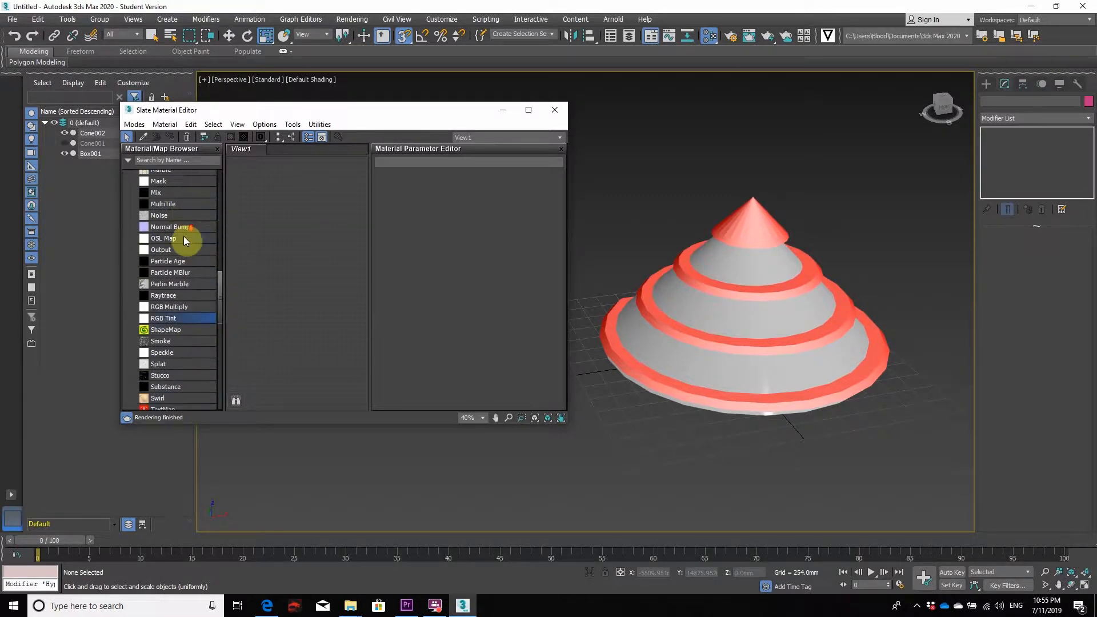
pyautogui.scroll(-6, 179, 337)
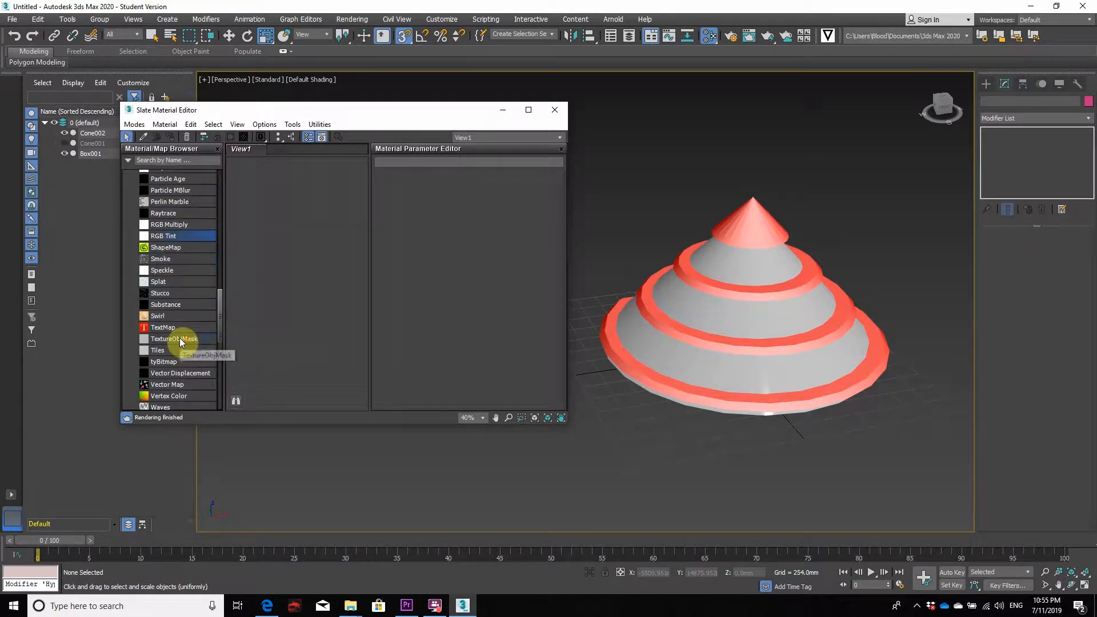
pyautogui.scroll(9, 180, 338)
pyautogui.scroll(10, 180, 337)
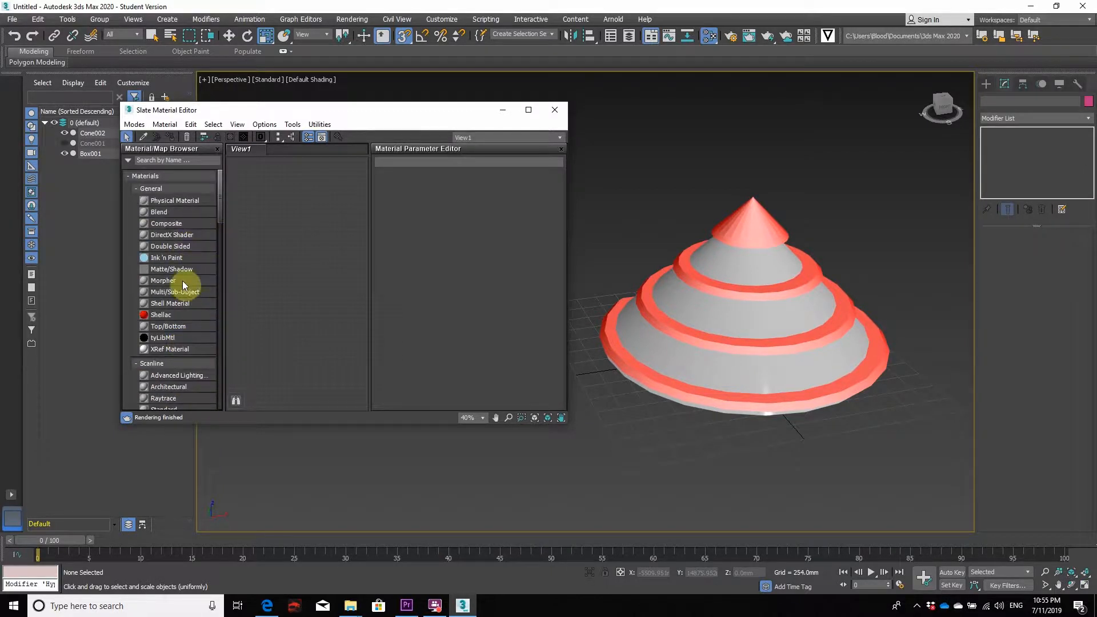
# - Add an Ink 'n Paint material to the node view and open its parameters
pyautogui.click(169, 257)
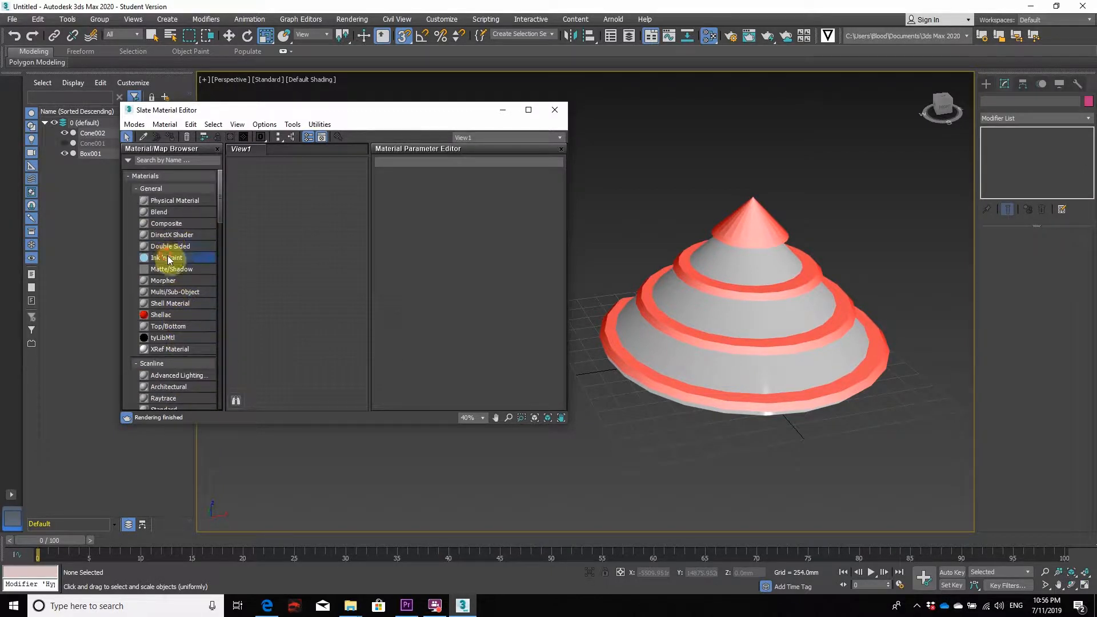
pyautogui.moveTo(252, 211); pyautogui.dragTo(253, 212)
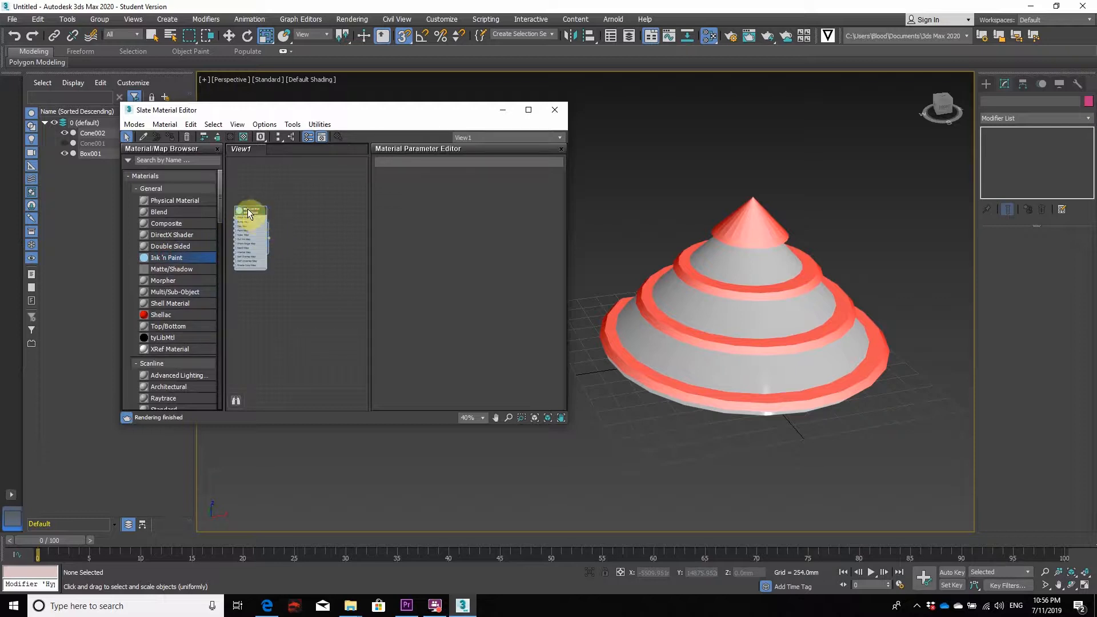
pyautogui.doubleClick(239, 210)
pyautogui.doubleClick(250, 228)
pyautogui.doubleClick(255, 209)
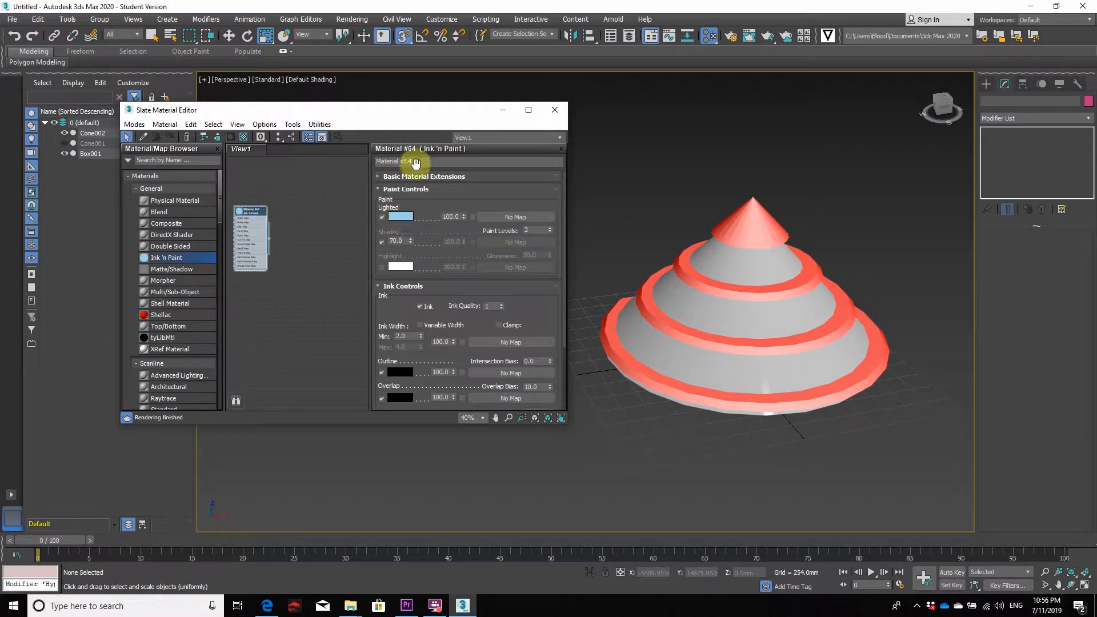
# - Change the Ink 'n Paint material's Lighted paint color to a very pale blue
pyautogui.click(406, 218)
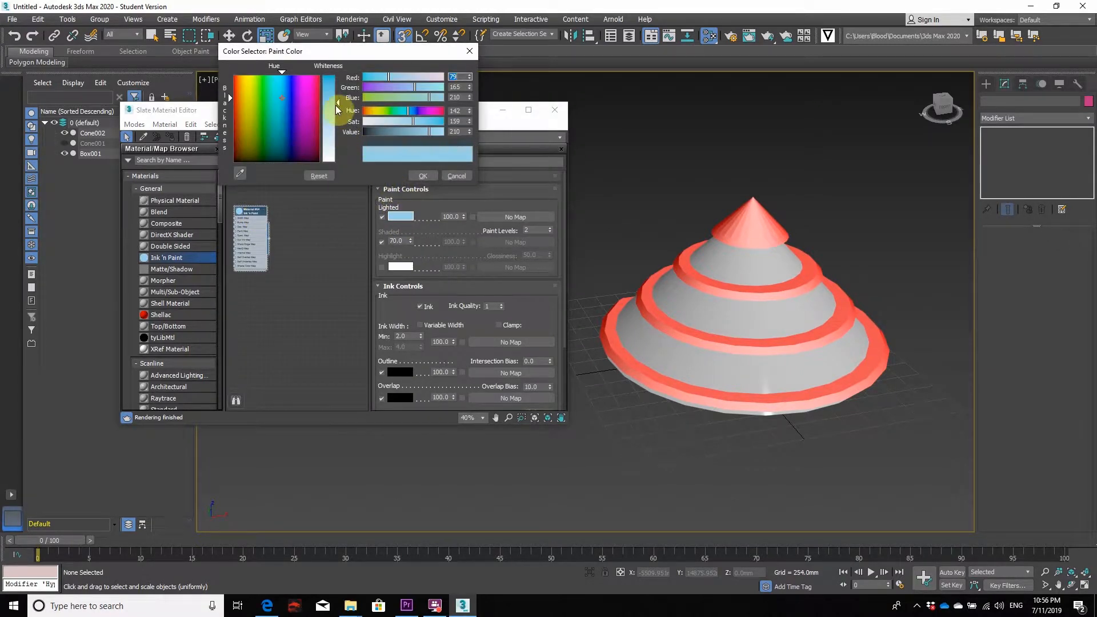
pyautogui.moveTo(335, 105); pyautogui.dragTo(335, 145)
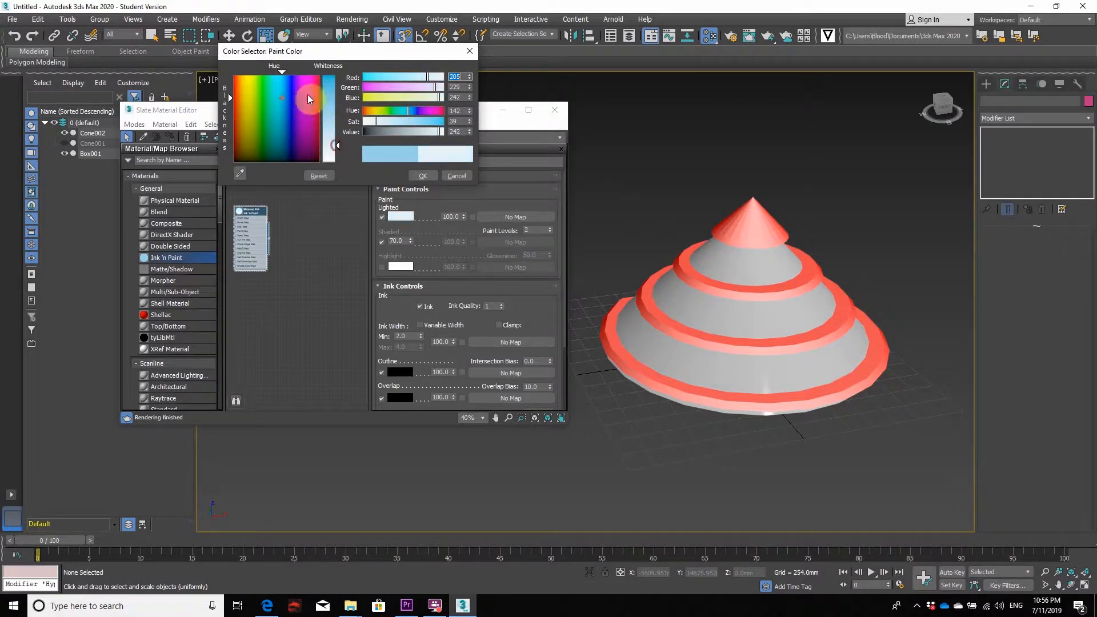
pyautogui.click(330, 149)
pyautogui.click(422, 175)
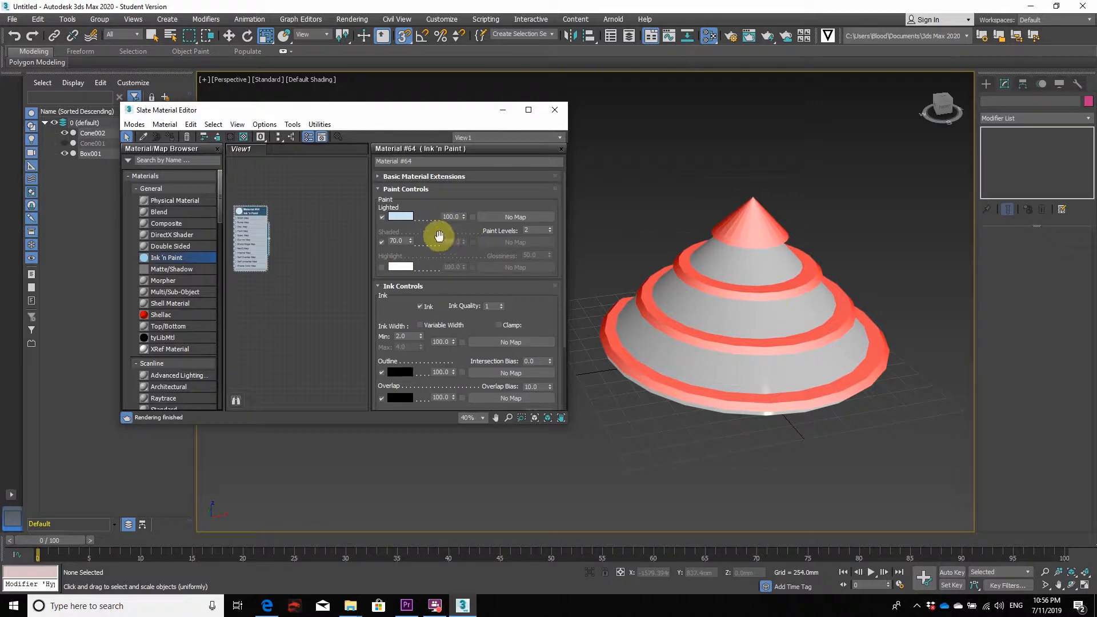
# - Review the Ink 'n Paint parameters and lower the Lighted paint amount to 83.8
pyautogui.scroll(-3, 438, 235)
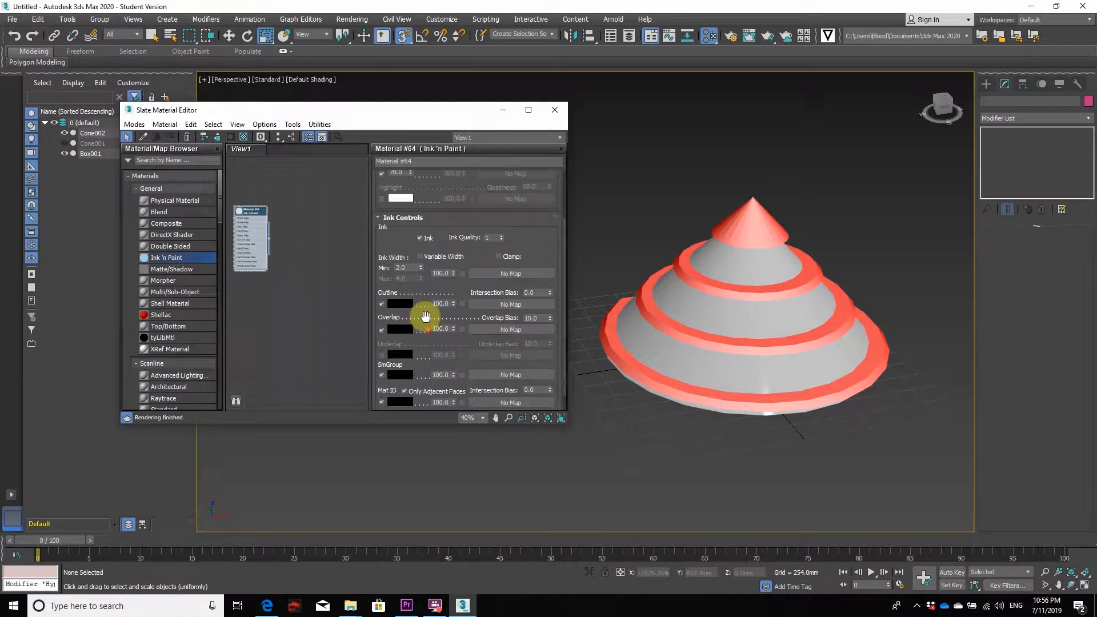
pyautogui.scroll(-1, 414, 260)
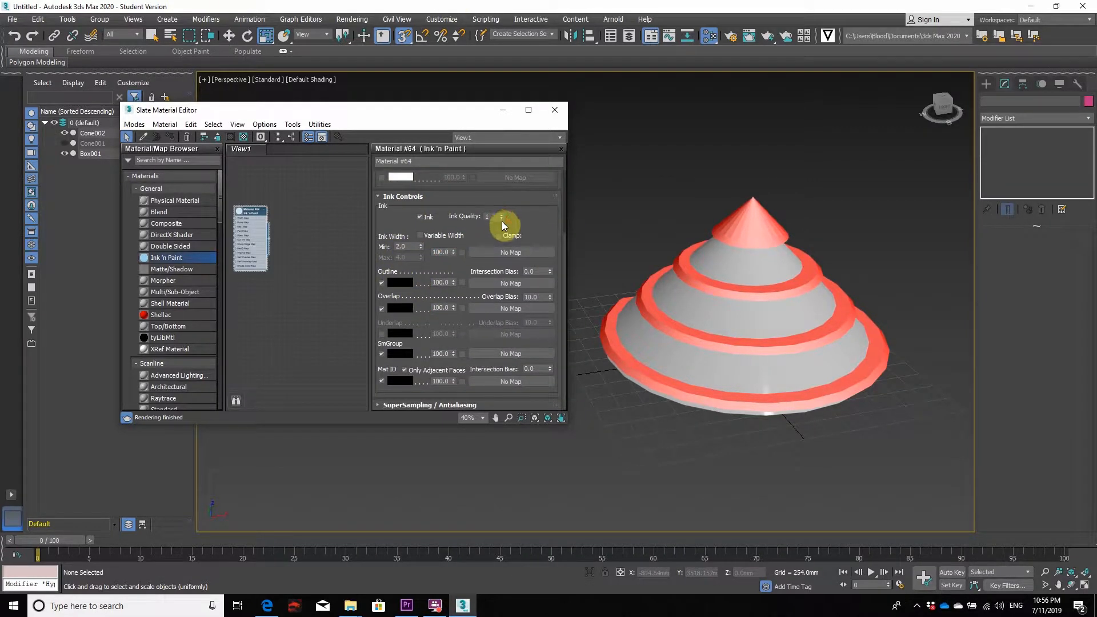
pyautogui.scroll(7, 492, 259)
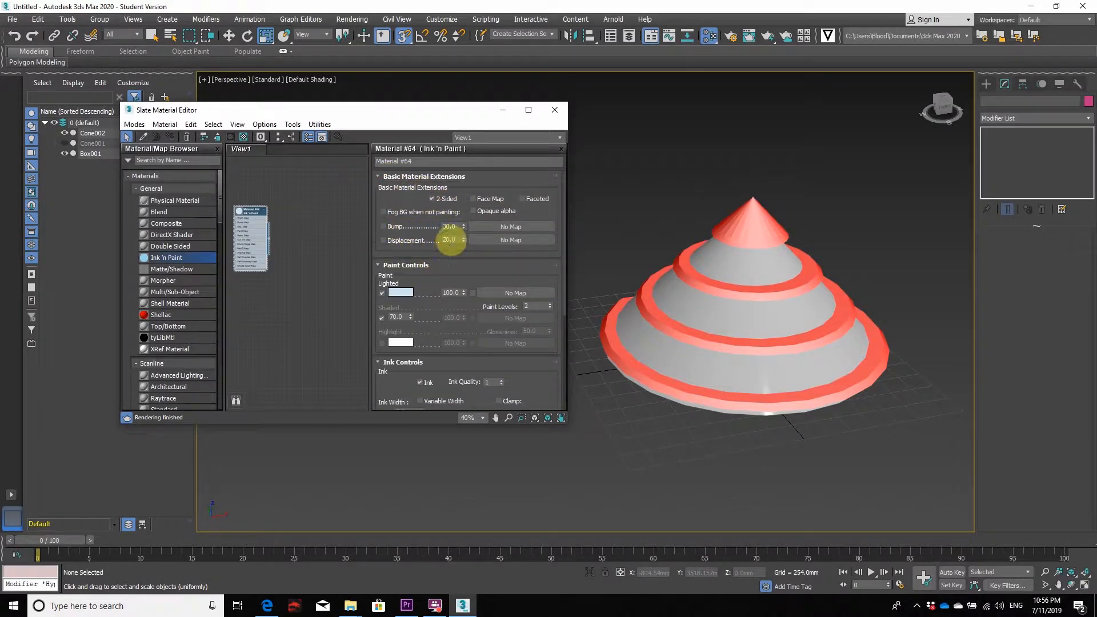
pyautogui.moveTo(465, 296); pyautogui.dragTo(463, 386)
pyautogui.scroll(-3, 400, 311)
pyautogui.scroll(-3, 467, 313)
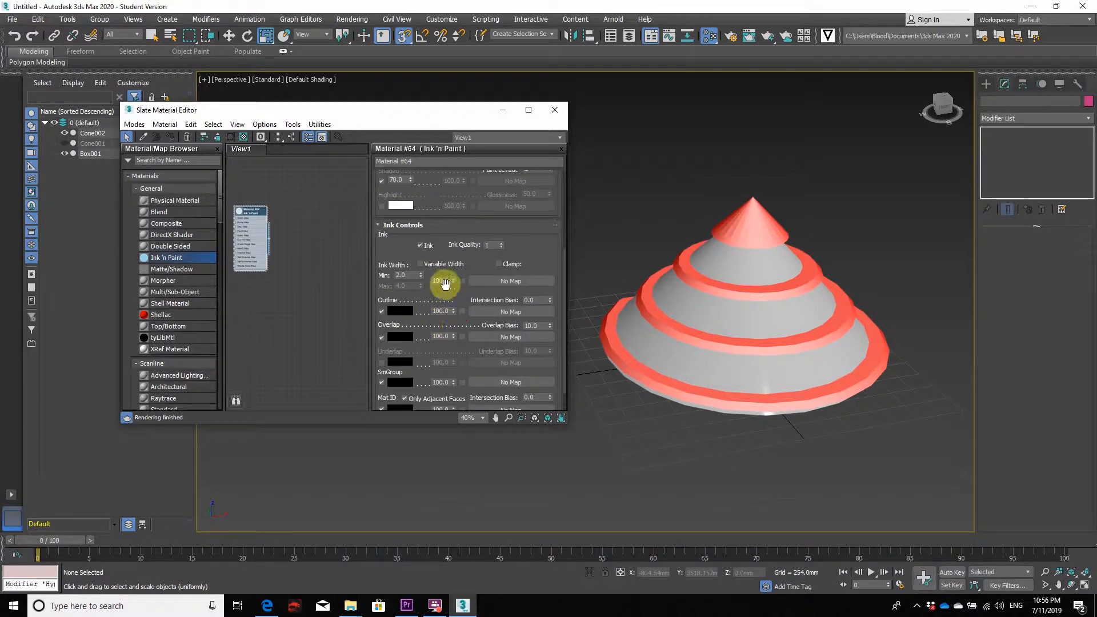
# - Assign the Ink 'n Paint material to the grey cone and reposition its node fully into view
pyautogui.moveTo(292, 244); pyautogui.dragTo(303, 238)
pyautogui.click(271, 242)
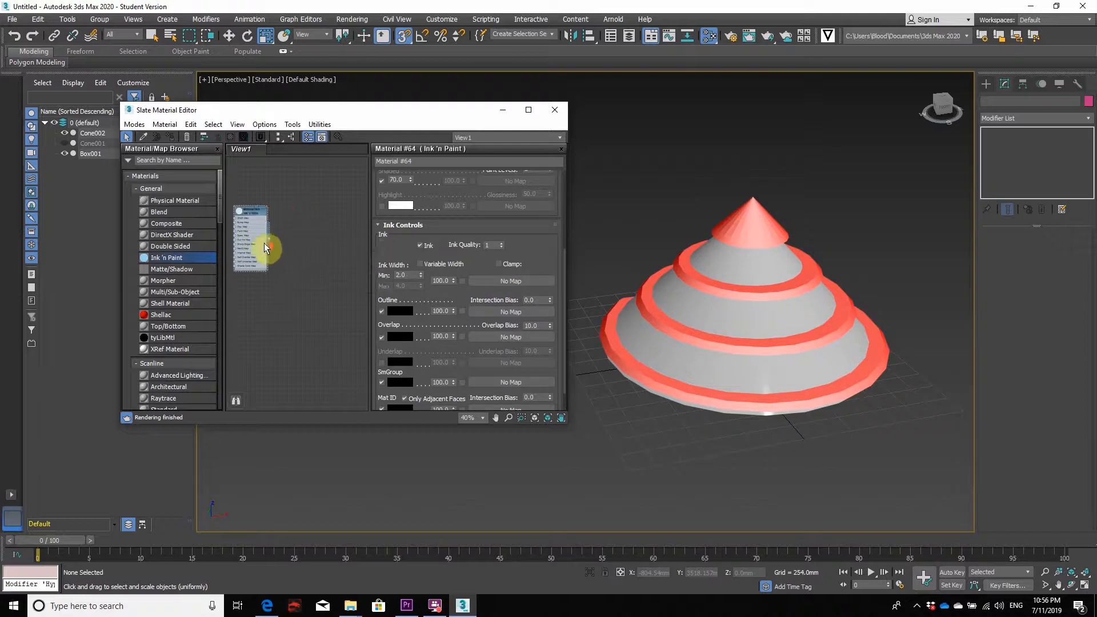
pyautogui.scroll(4, 264, 241)
pyautogui.scroll(1, 263, 239)
pyautogui.moveTo(267, 184)
pyautogui.mouseDown()
pyautogui.moveTo(304, 209)
pyautogui.moveTo(784, 211)
pyautogui.moveTo(730, 258)
pyautogui.moveTo(754, 218)
pyautogui.mouseUp()
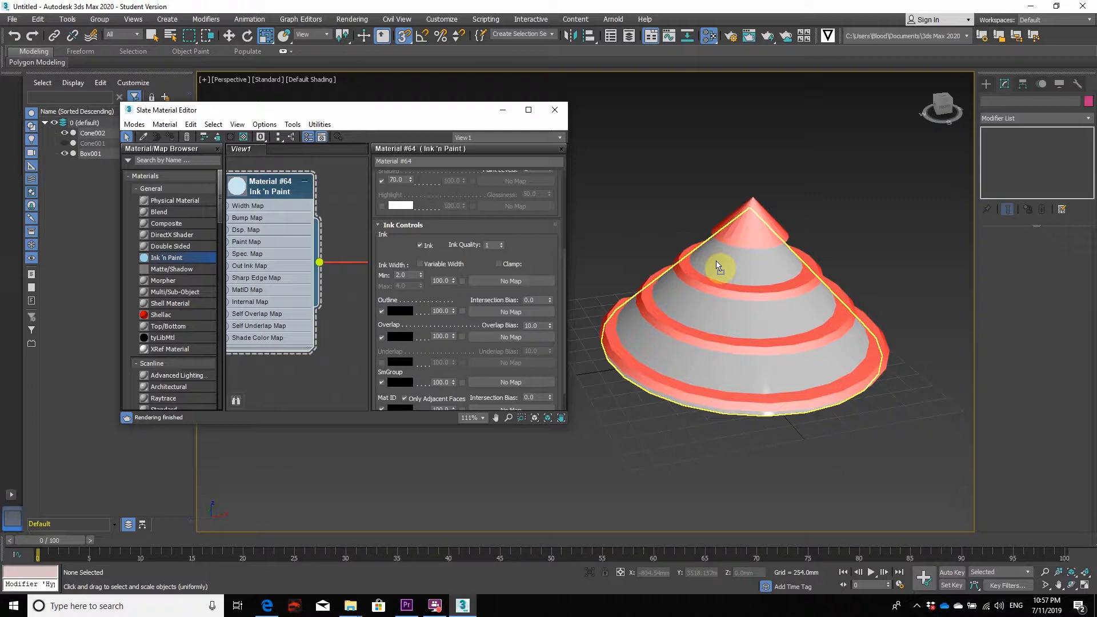
pyautogui.moveTo(717, 261); pyautogui.dragTo(718, 262)
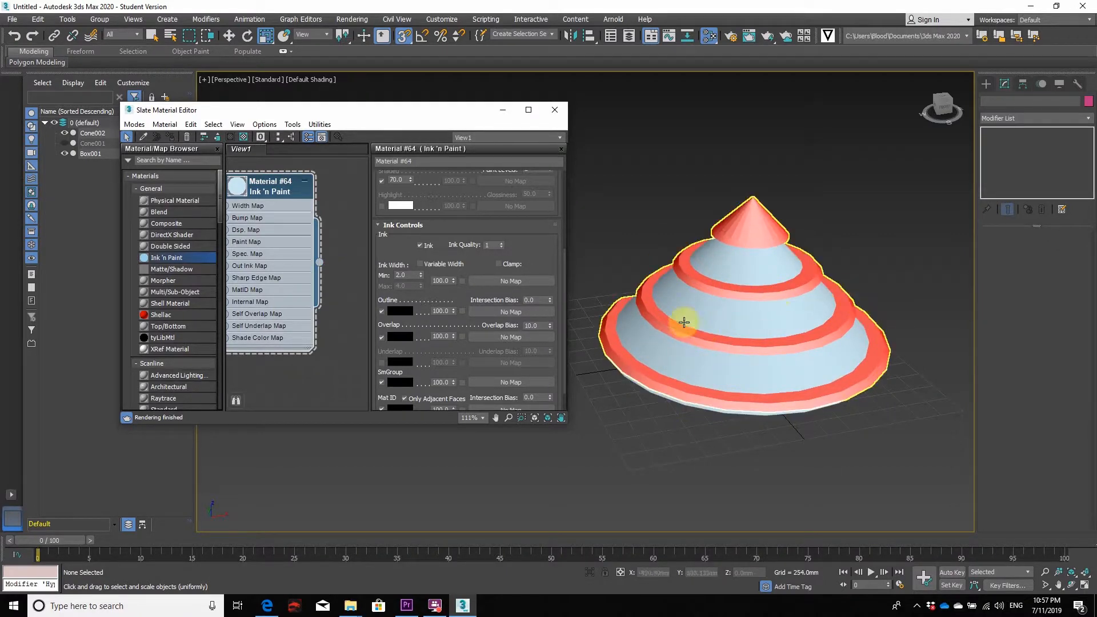
pyautogui.moveTo(256, 184); pyautogui.dragTo(290, 183)
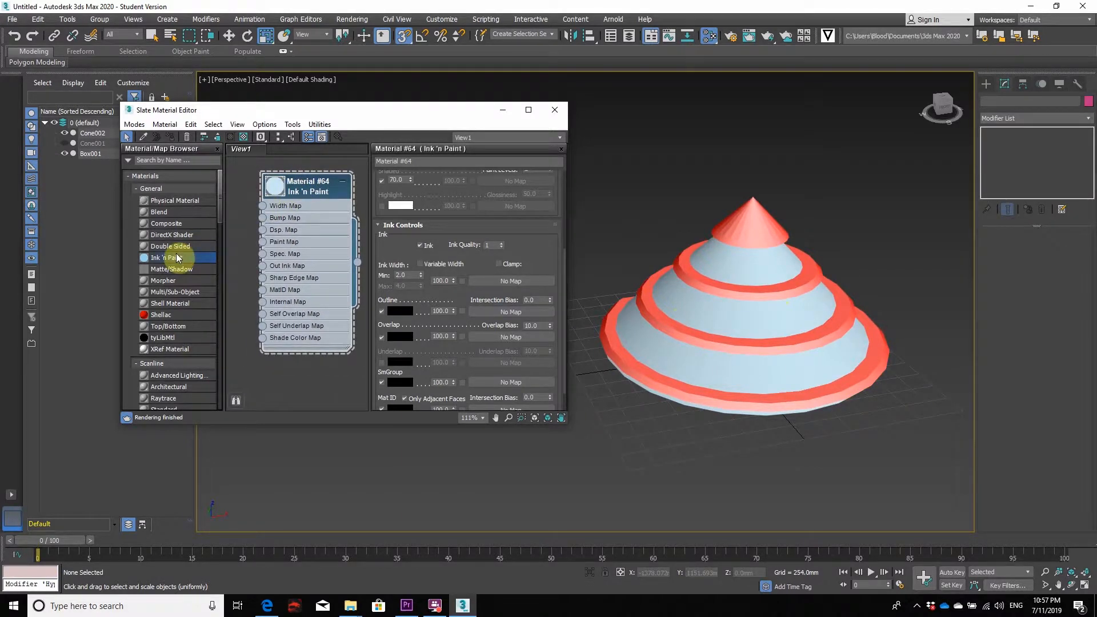
# - Search the available materials and maps for "gloss"
pyautogui.scroll(-5, 176, 243)
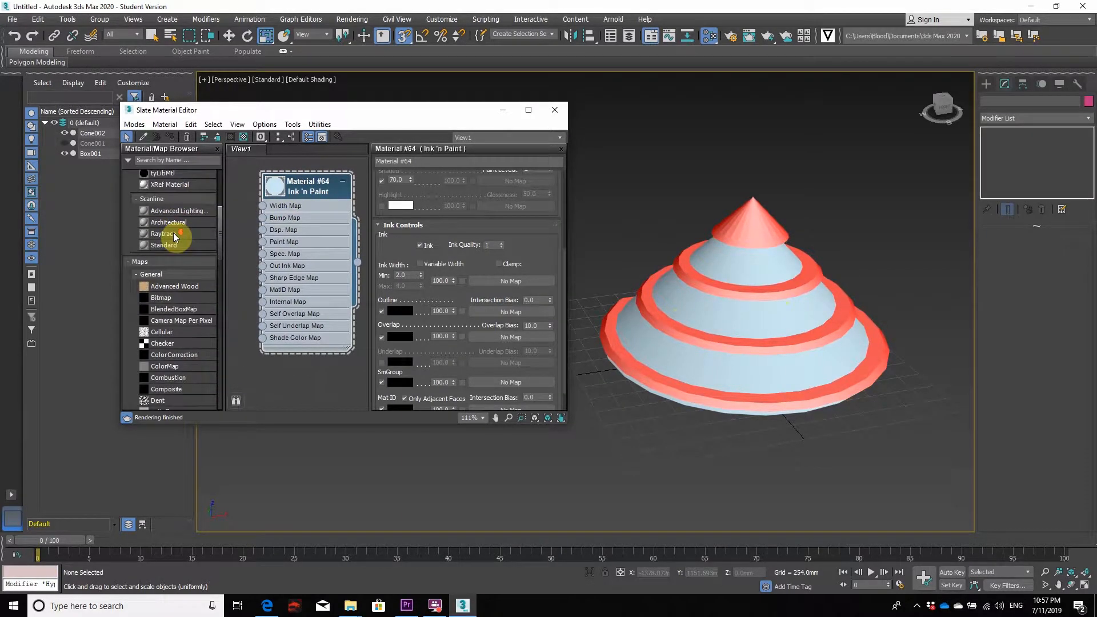
pyautogui.scroll(5, 173, 234)
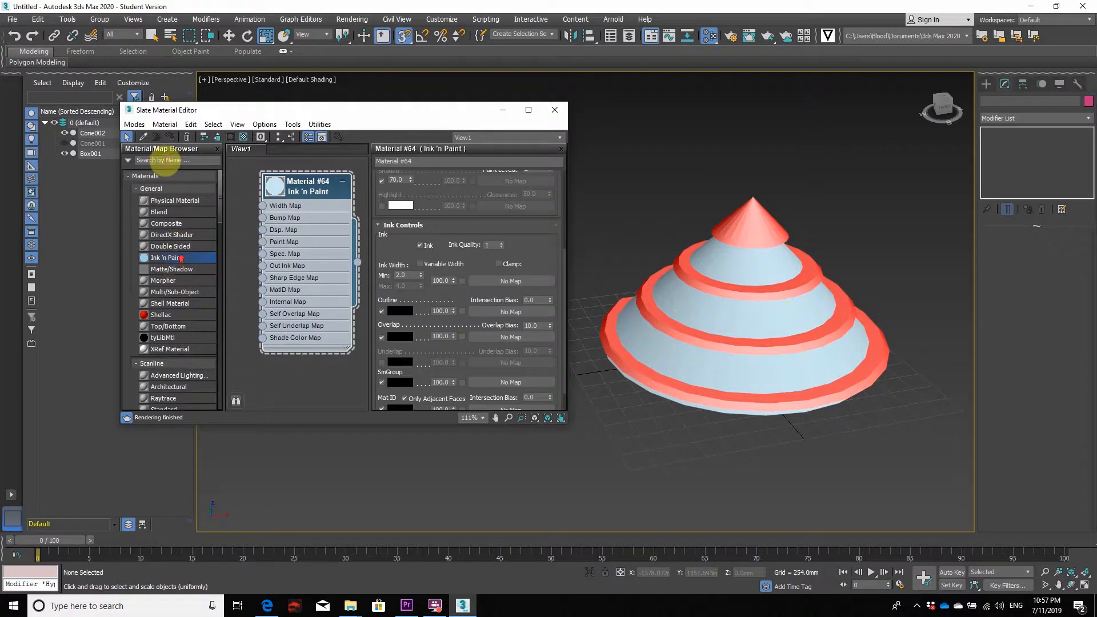
pyautogui.click(159, 160)
pyautogui.write('gloss')
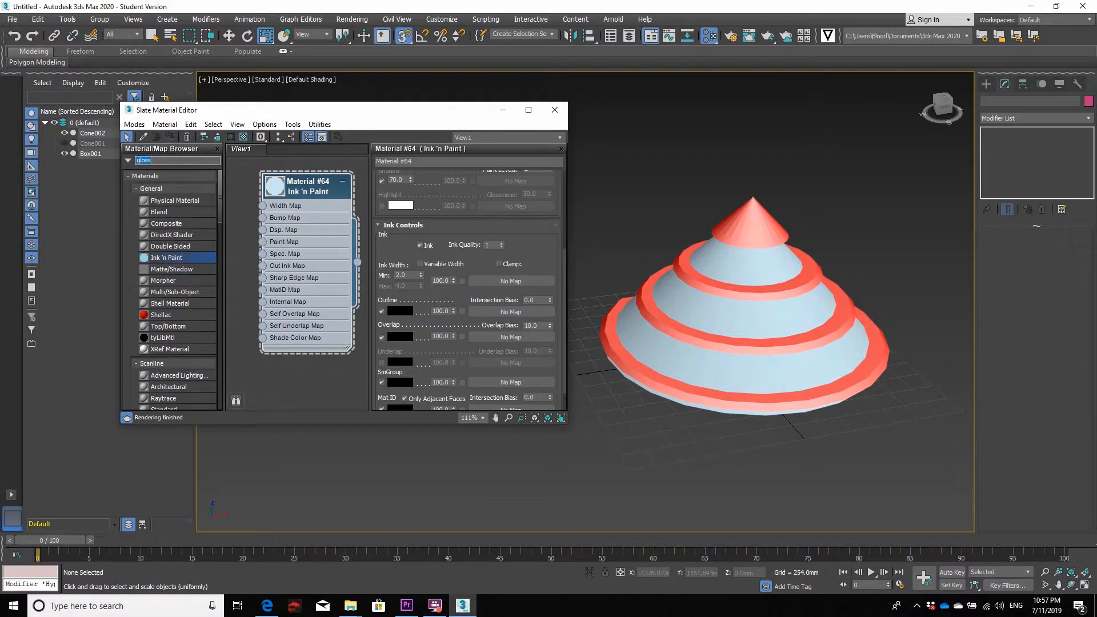
# - Add a Blend material below the Ink 'n Paint node and maximize the material editor window
pyautogui.click(169, 212)
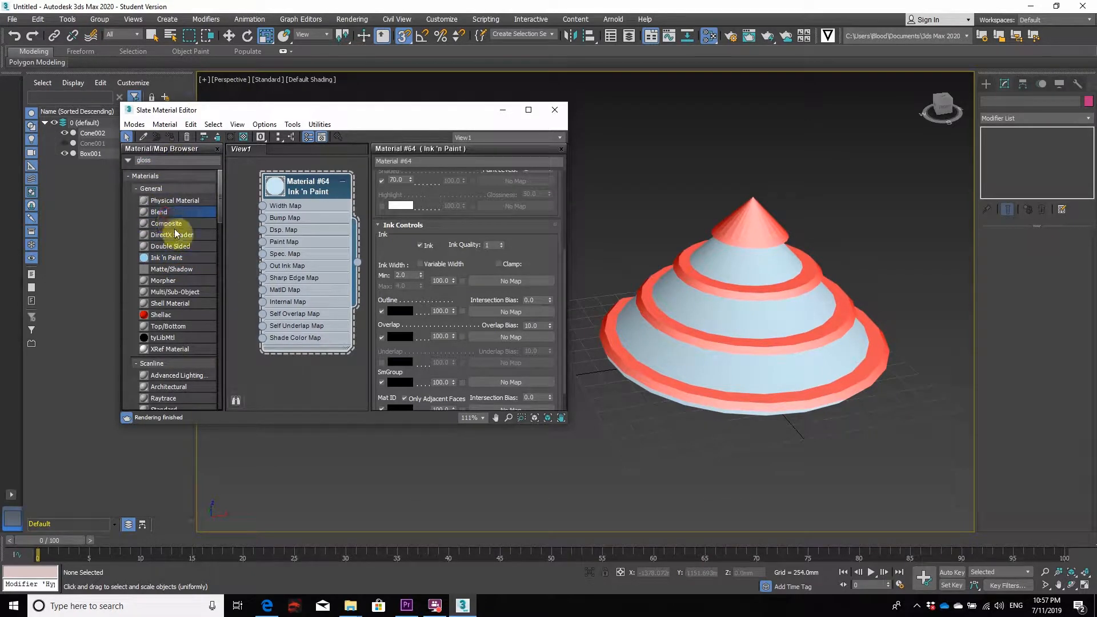
pyautogui.moveTo(170, 211); pyautogui.dragTo(295, 378)
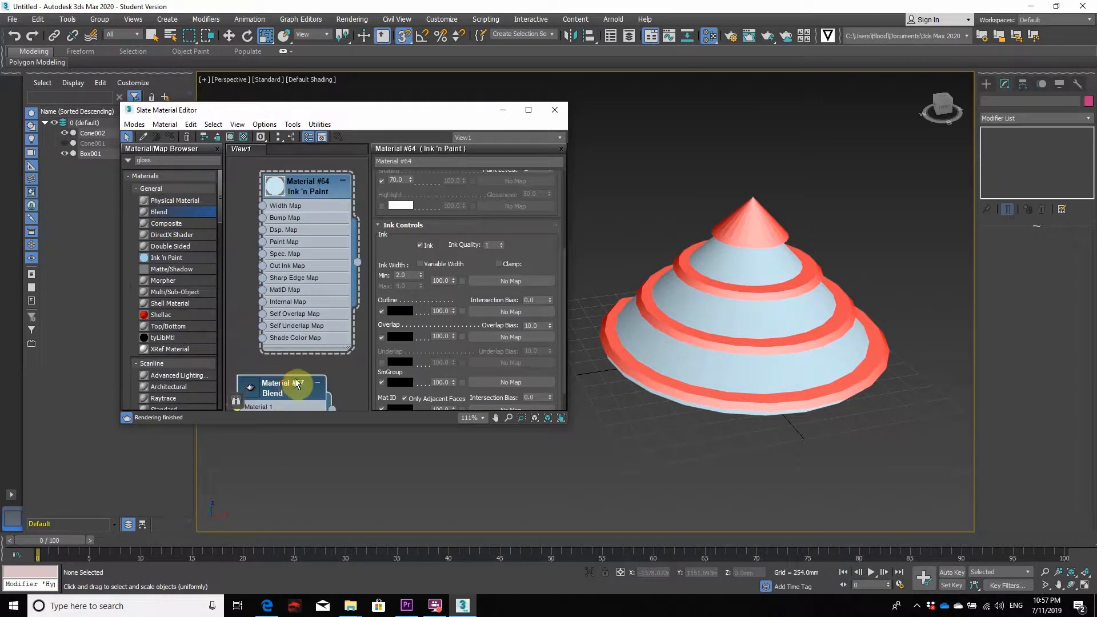
pyautogui.scroll(-5, 280, 343)
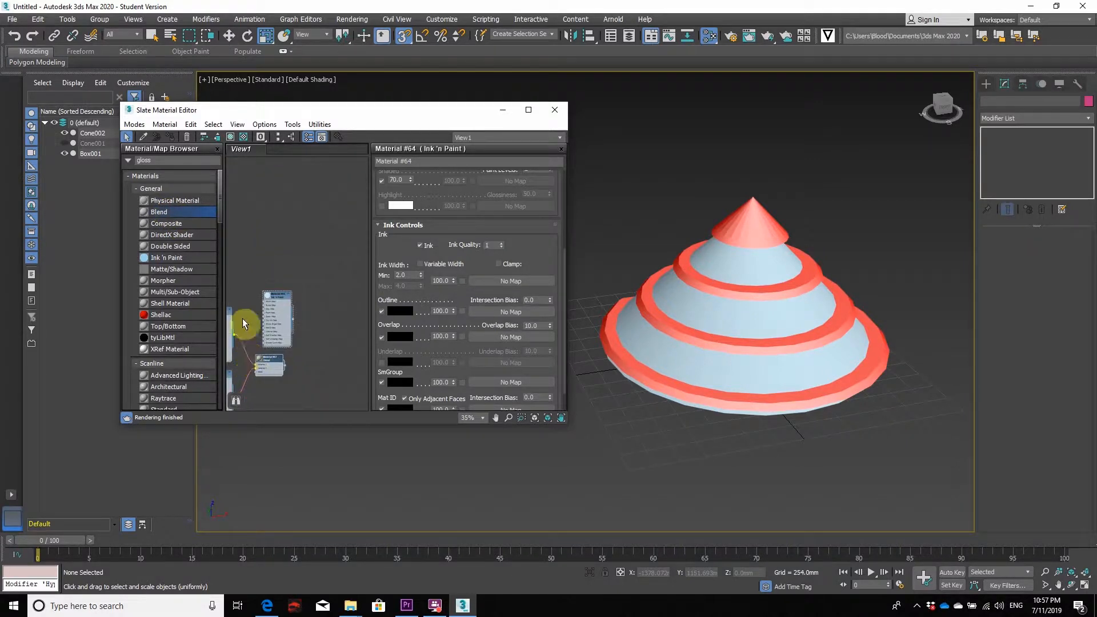
pyautogui.click(293, 249)
pyautogui.scroll(-3, 267, 270)
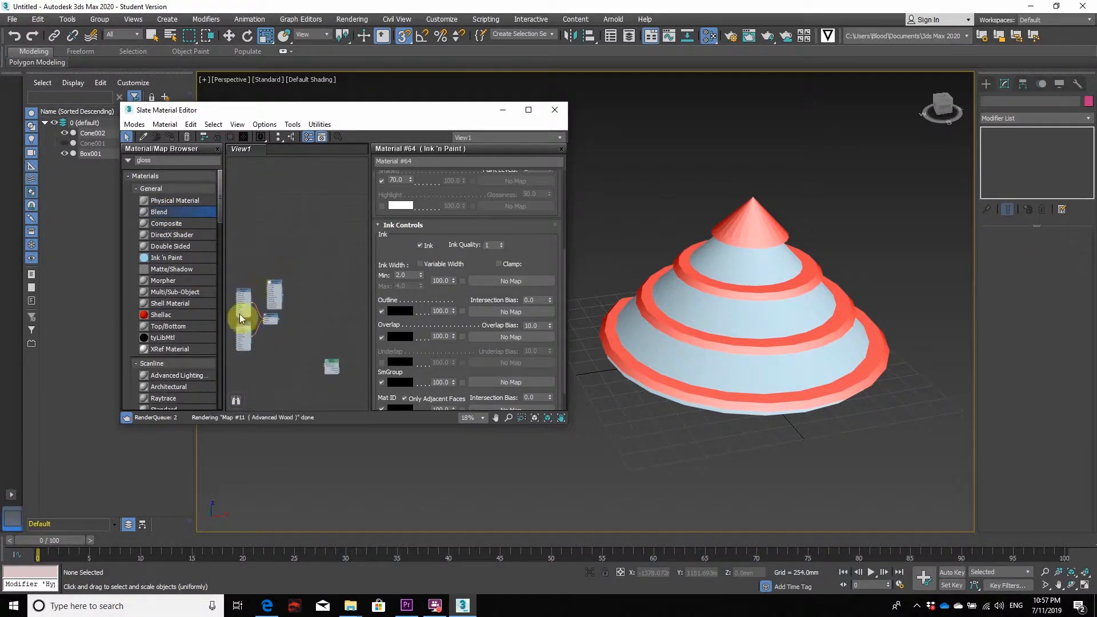
pyautogui.scroll(4, 241, 313)
pyautogui.scroll(3, 255, 272)
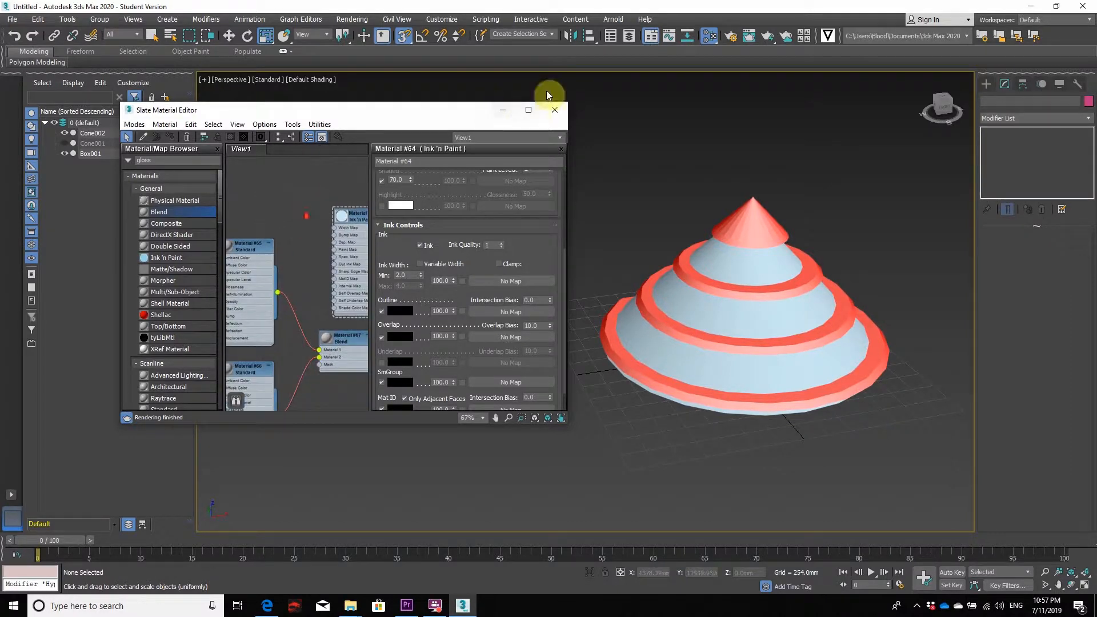
pyautogui.click(529, 110)
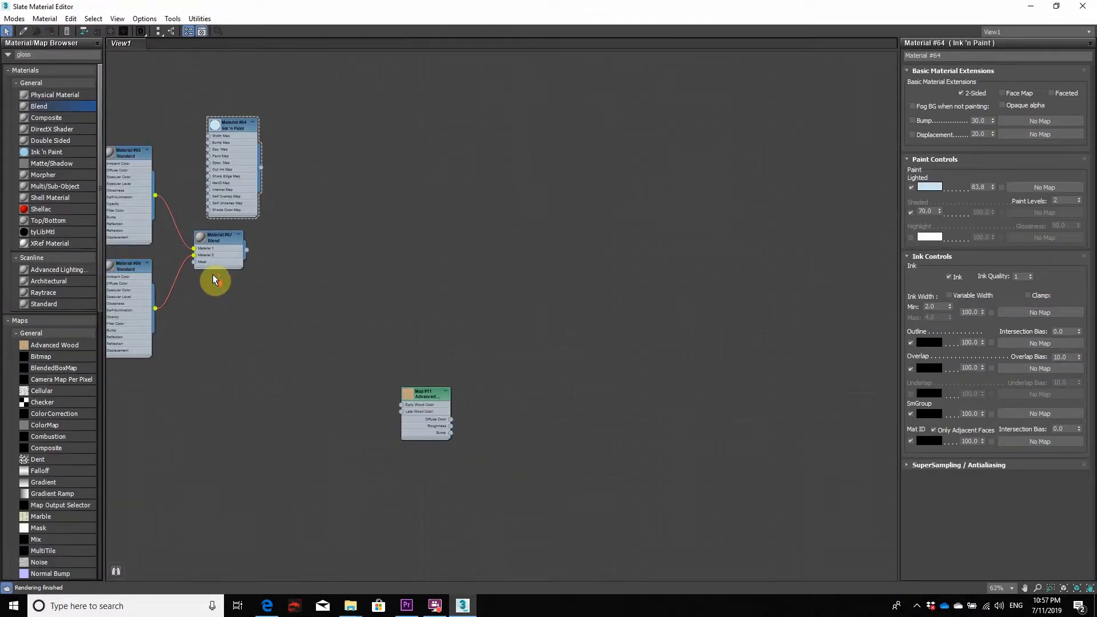
# - Try to assign an Advanced Wood map to the Ambient Color of the upper Standard material feeding the Blend
pyautogui.moveTo(186, 176); pyautogui.dragTo(404, 183, button='middle')
pyautogui.scroll(4, 543, 274)
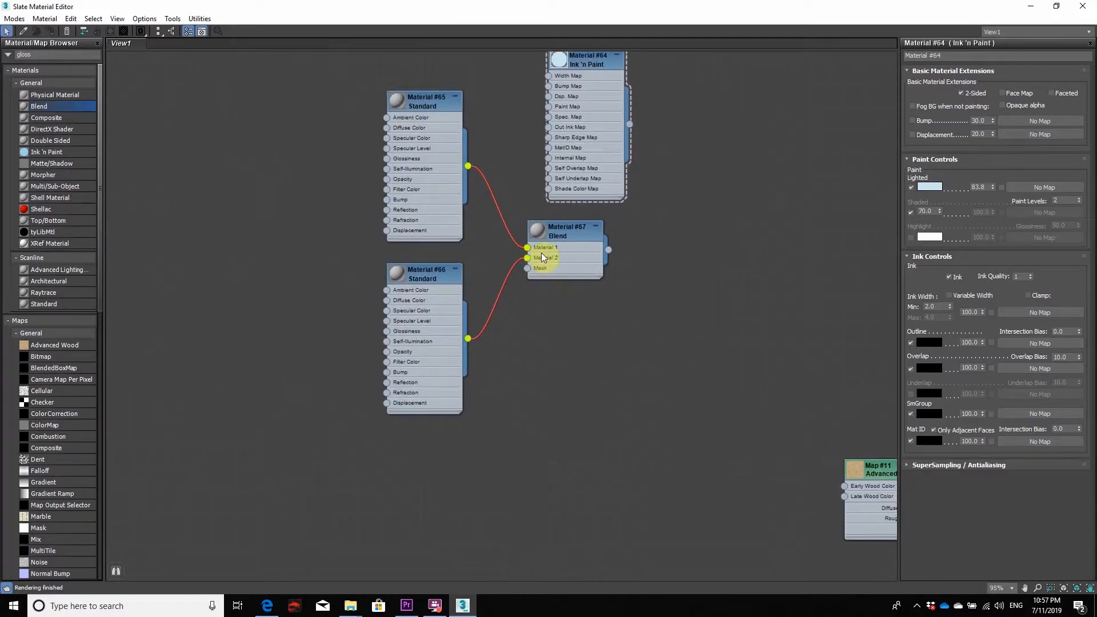
pyautogui.click(386, 117)
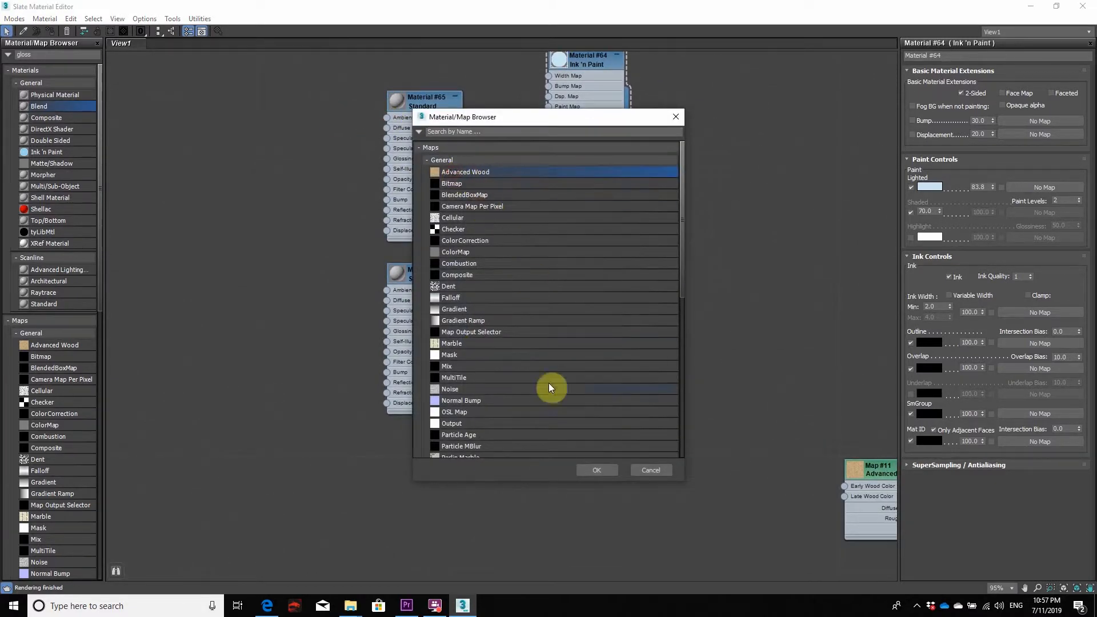
pyautogui.click(595, 470)
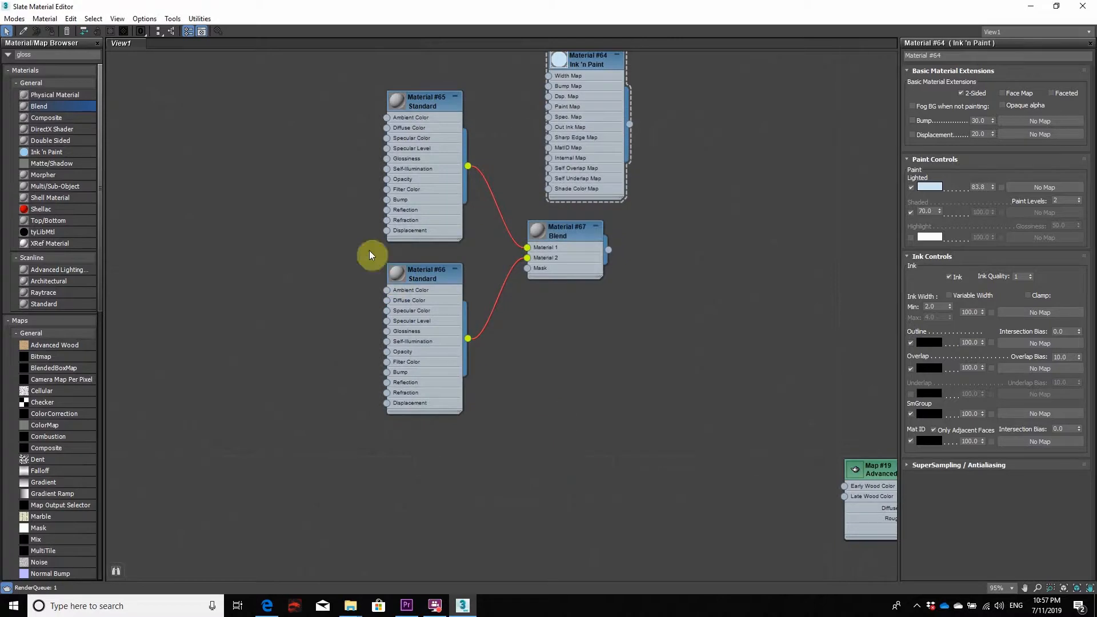
# - Open the upper Standard material's parameters and view its ambient color settings without changing them
pyautogui.doubleClick(396, 106)
pyautogui.doubleClick(433, 168)
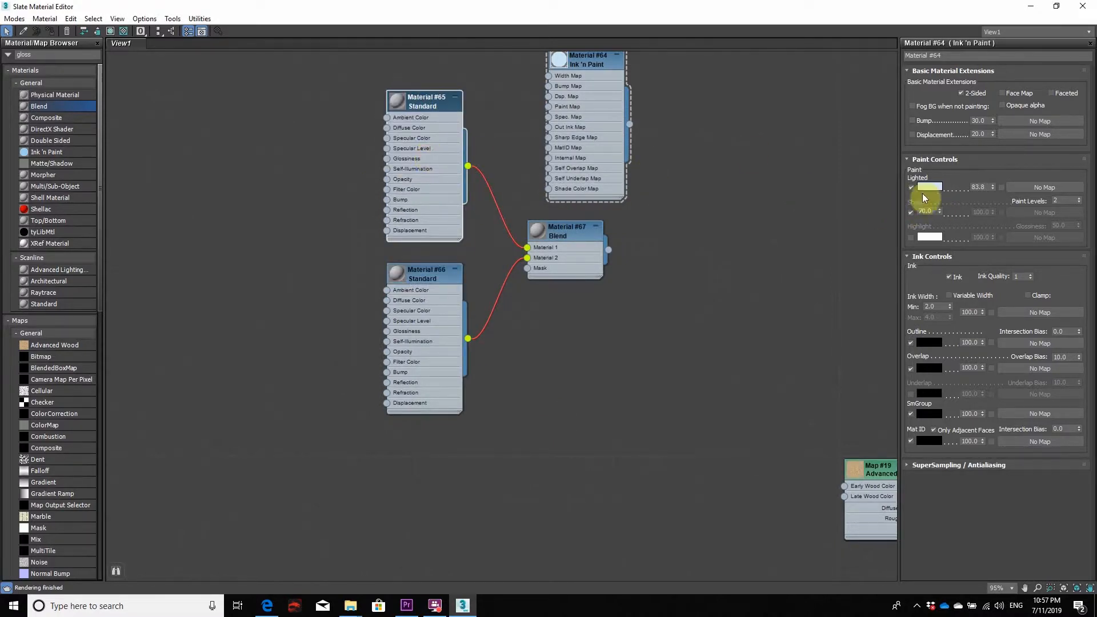
pyautogui.doubleClick(419, 105)
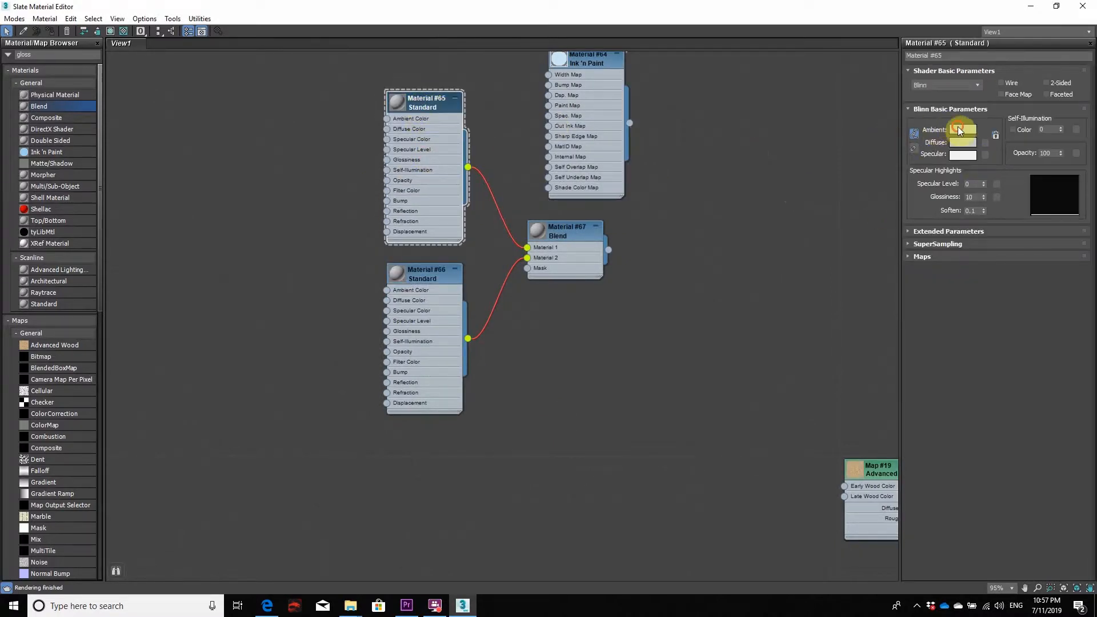
pyautogui.click(963, 129)
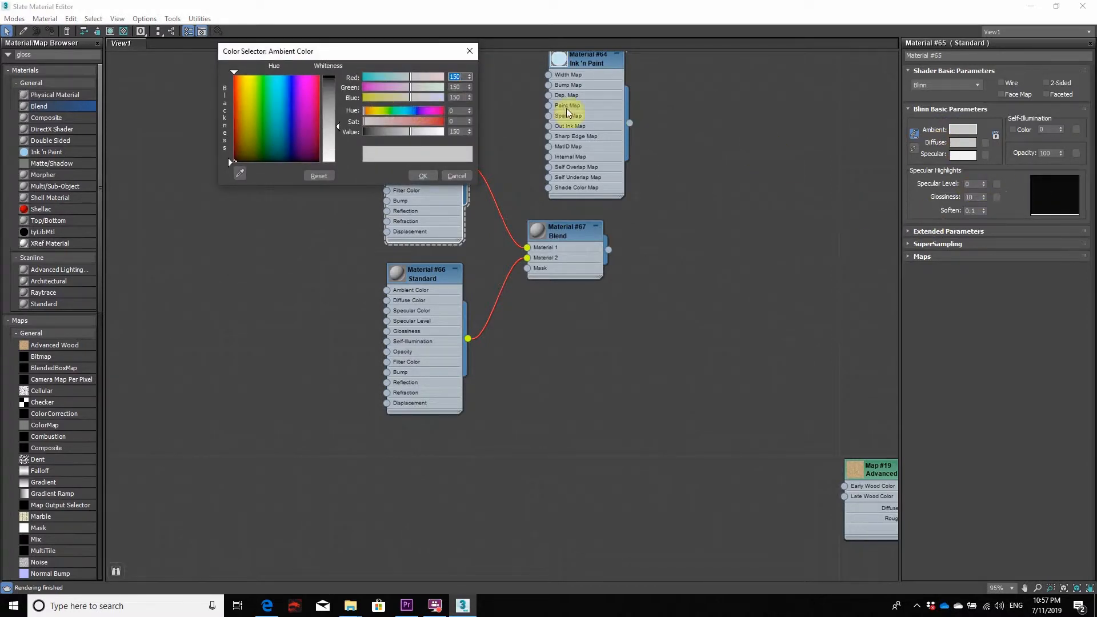
pyautogui.click(469, 51)
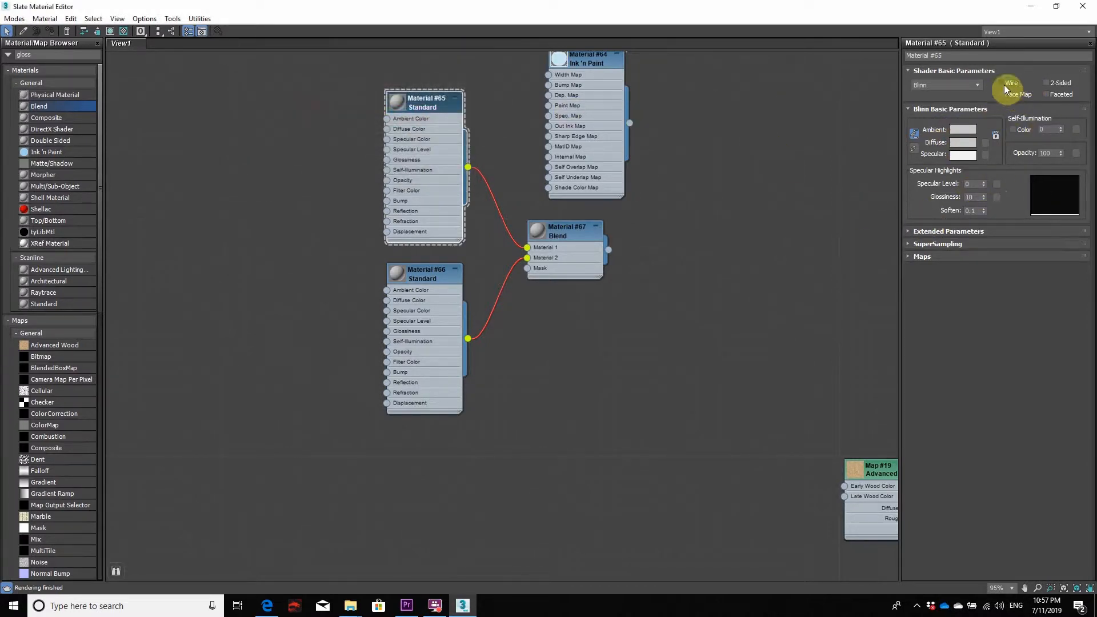
# - Review the Extended Parameters and SuperSampling settings of the upper Standard material
pyautogui.click(1057, 197)
pyautogui.click(906, 244)
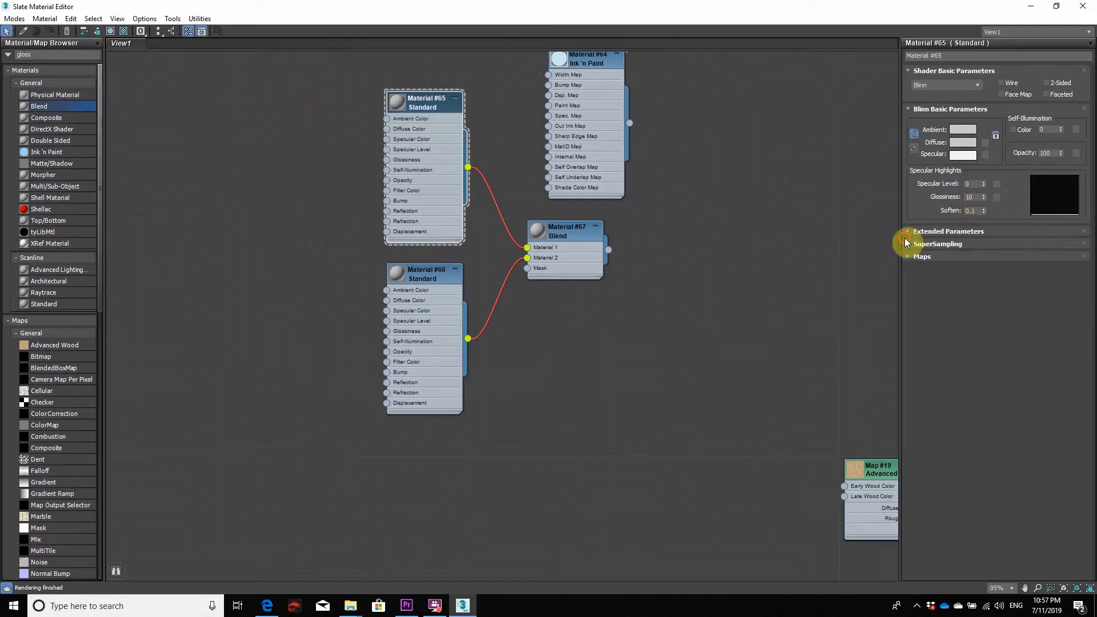
pyautogui.click(910, 232)
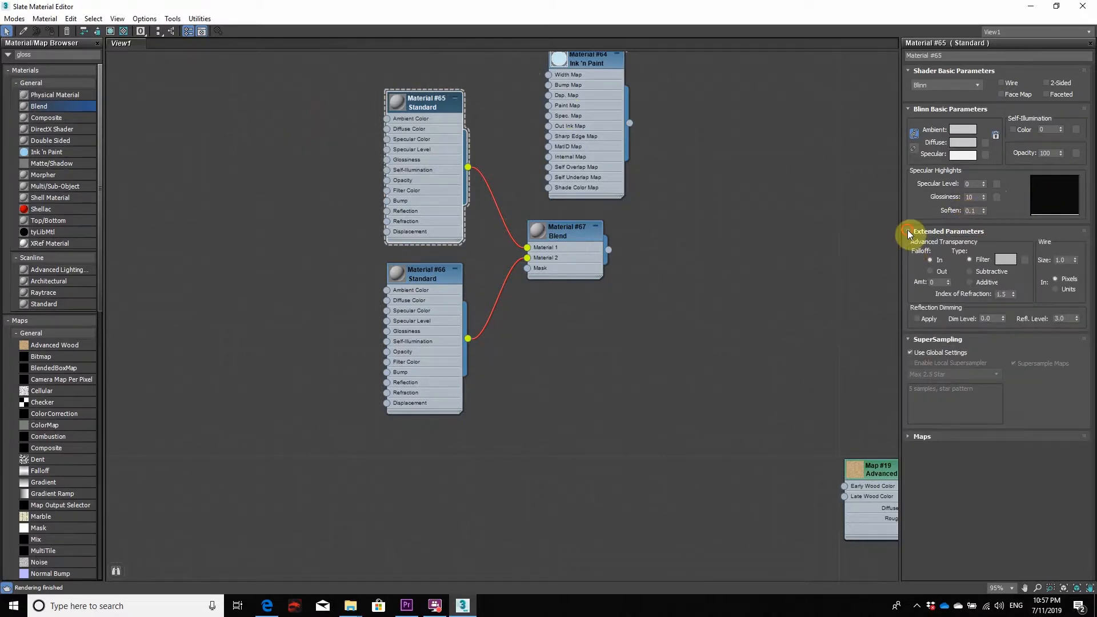
pyautogui.click(908, 231)
pyautogui.click(910, 245)
pyautogui.click(910, 244)
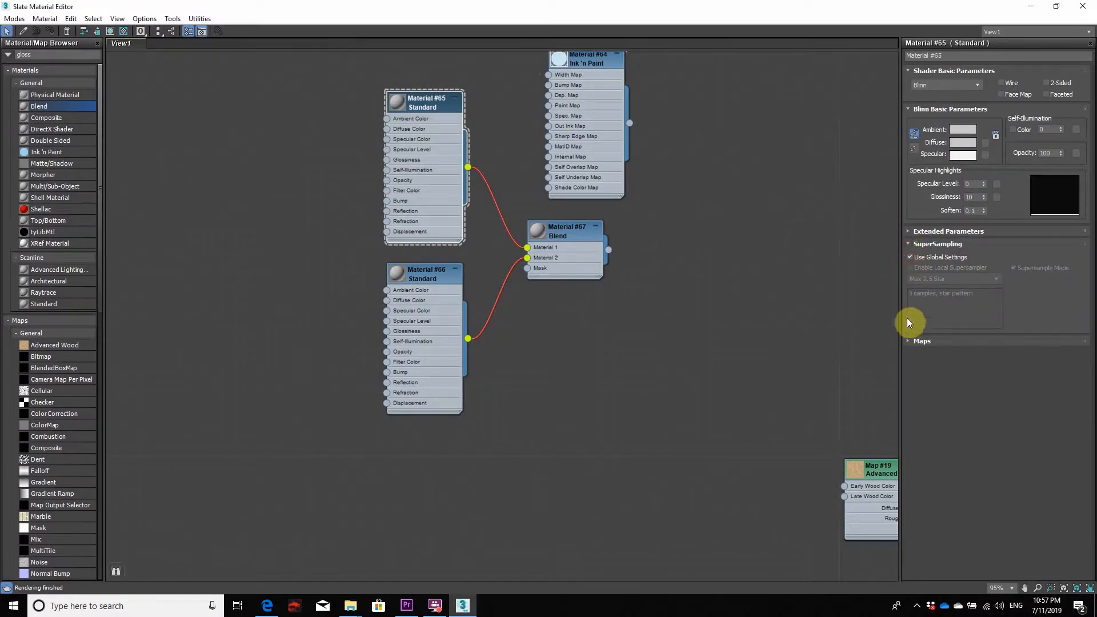
# - Assign an Advanced Wood map to the upper Standard material's Diffuse Color and collapse the SuperSampling settings
pyautogui.click(910, 340)
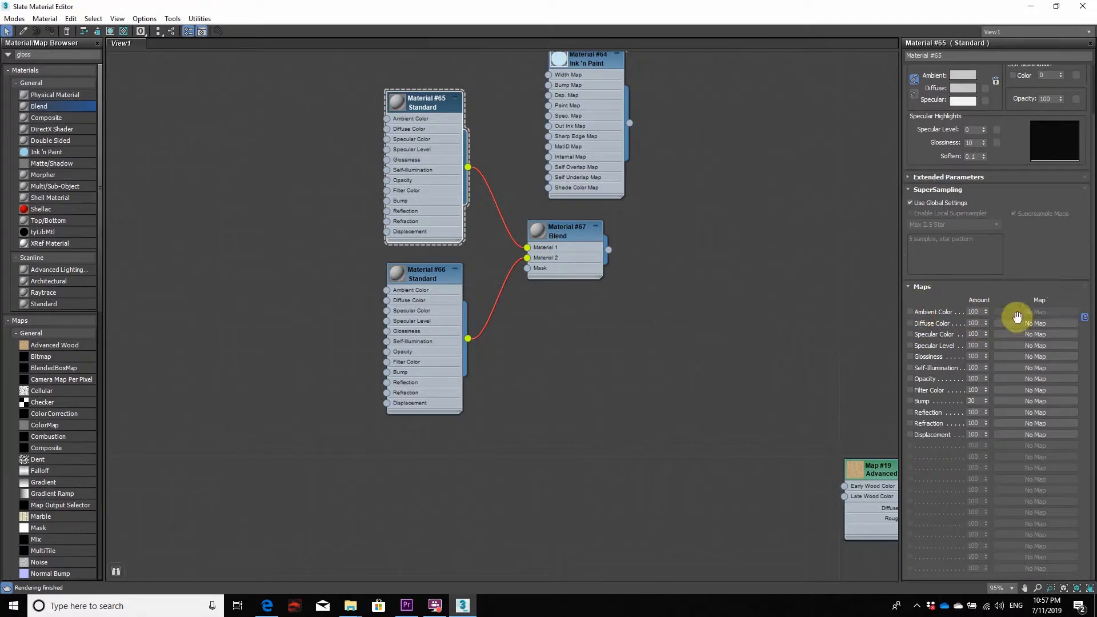
pyautogui.click(1033, 323)
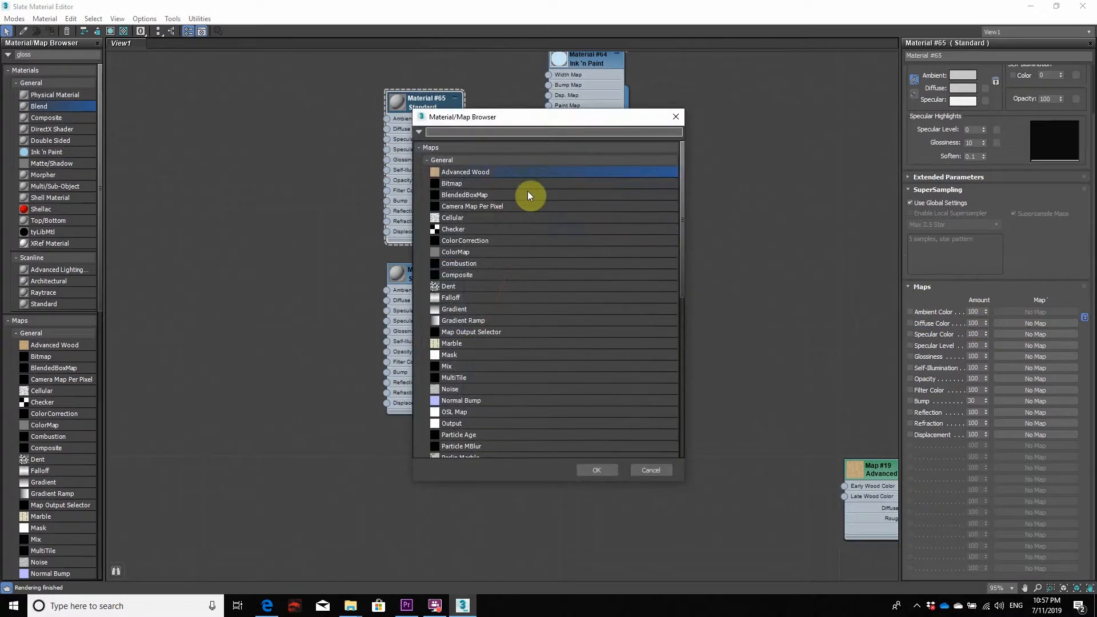
pyautogui.click(597, 470)
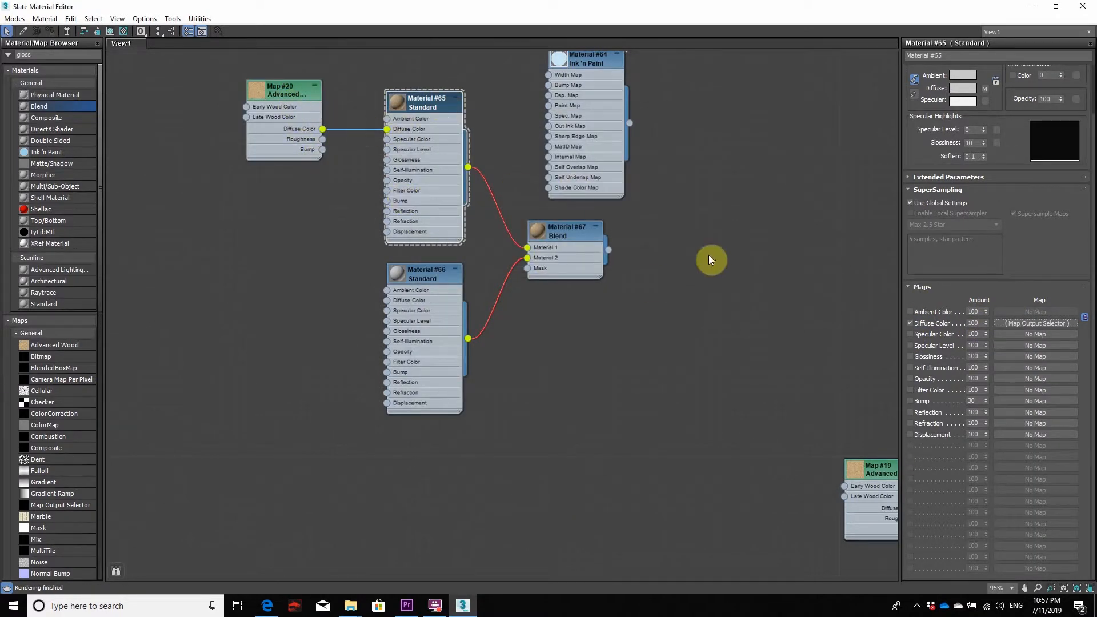
pyautogui.click(913, 190)
# - Set the lower Standard material's ambient and diffuse color to bright blue, RGB 0, 174, 255
pyautogui.doubleClick(404, 275)
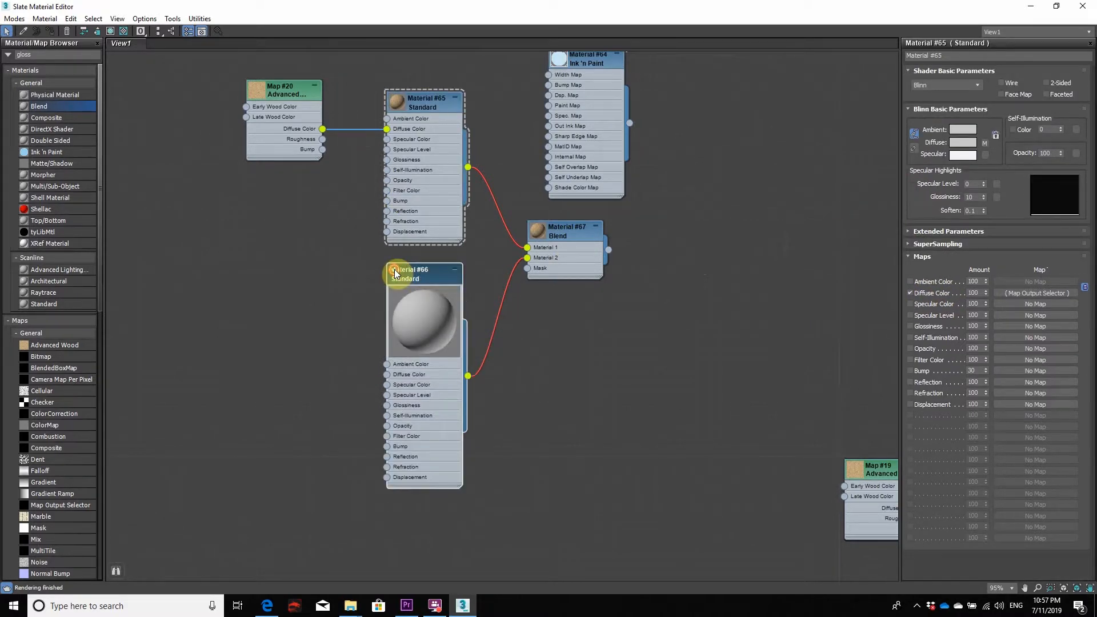
pyautogui.doubleClick(419, 317)
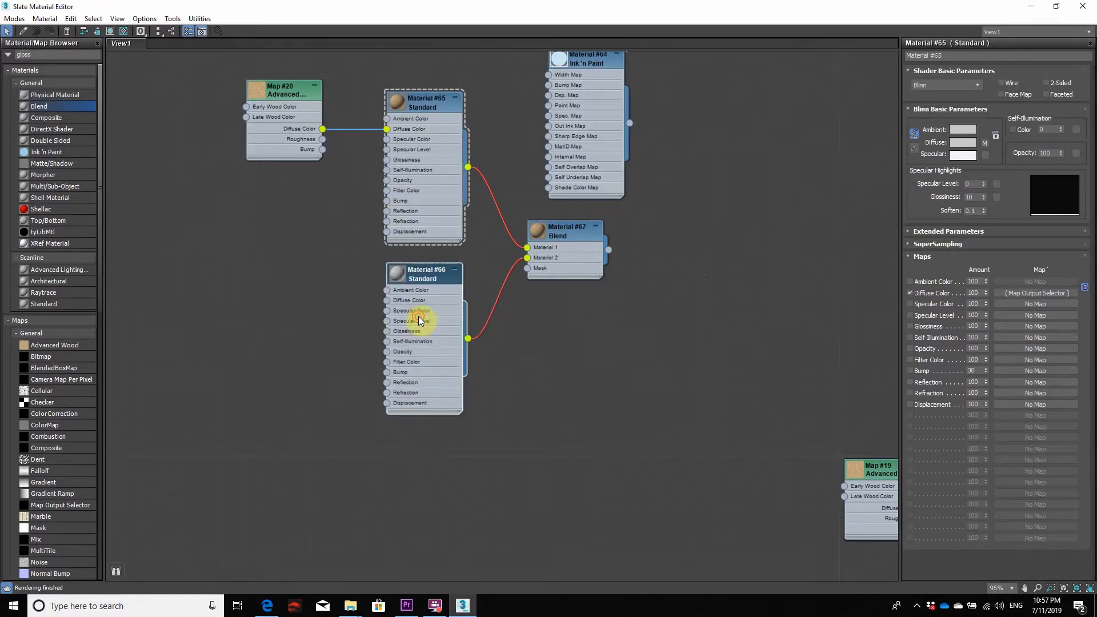
pyautogui.click(429, 276)
pyautogui.click(966, 130)
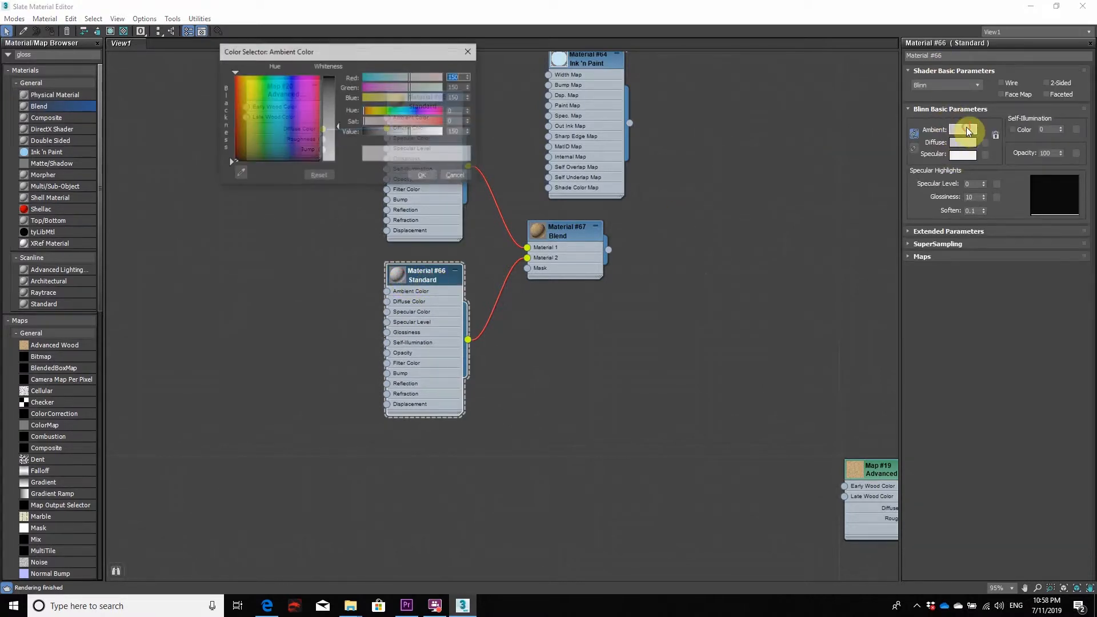
pyautogui.click(290, 75)
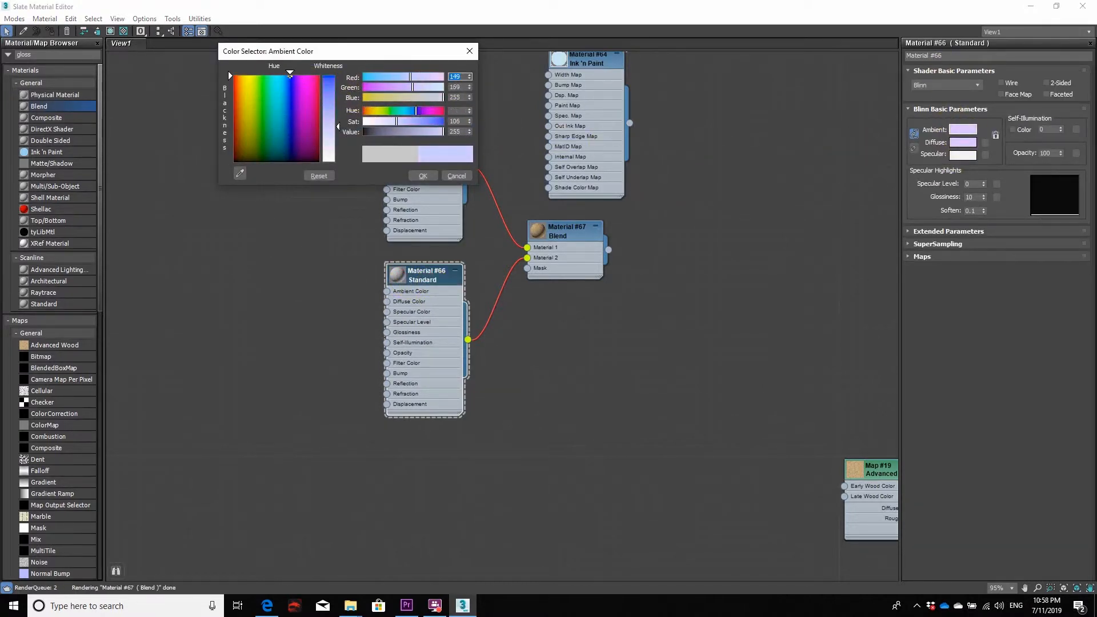
pyautogui.click(281, 75)
pyautogui.moveTo(338, 126); pyautogui.dragTo(338, 76)
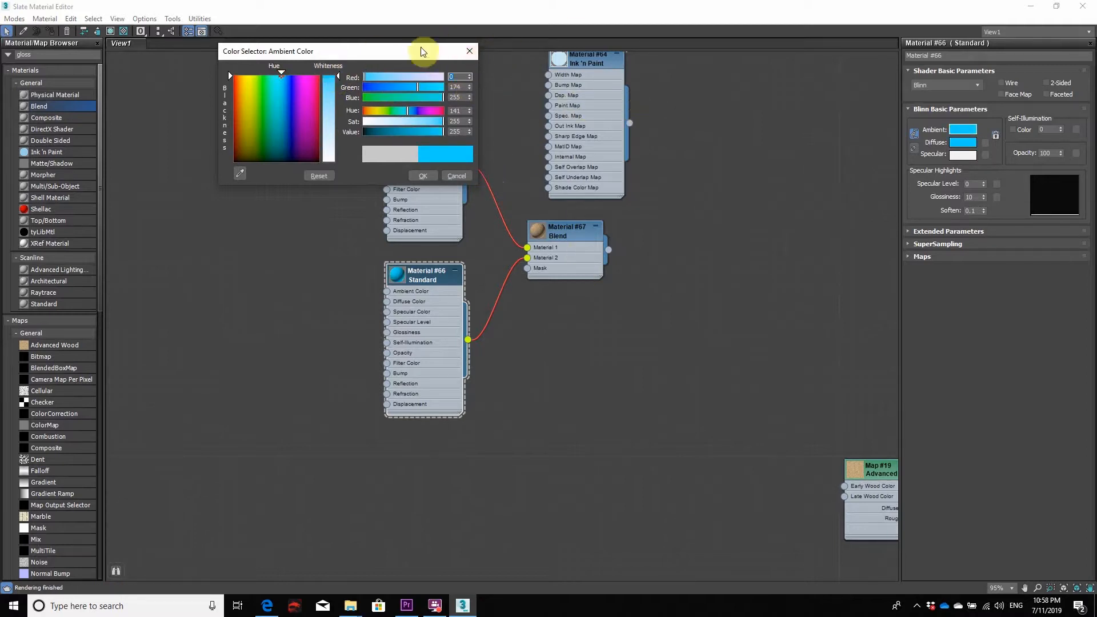
pyautogui.click(422, 175)
# - Restore the material editor to a smaller window beside the model and assign the Blend material to the red cone
pyautogui.moveTo(636, 14); pyautogui.dragTo(248, 80)
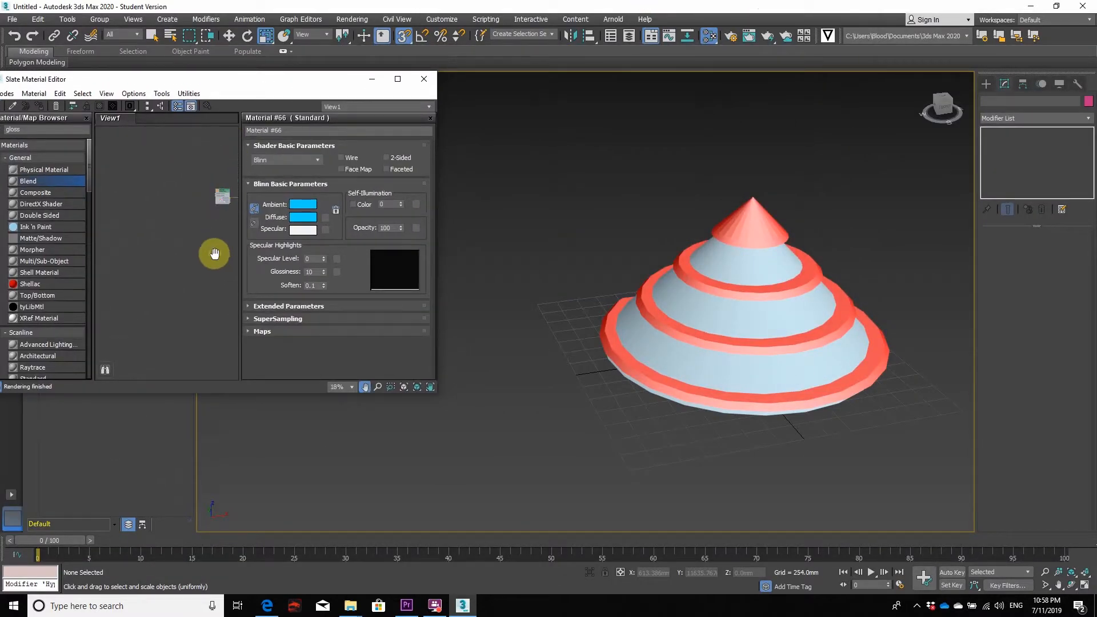
pyautogui.scroll(-5, 216, 252)
pyautogui.scroll(2, 207, 246)
pyautogui.scroll(2, 217, 232)
pyautogui.moveTo(217, 231); pyautogui.dragTo(137, 258, button='middle')
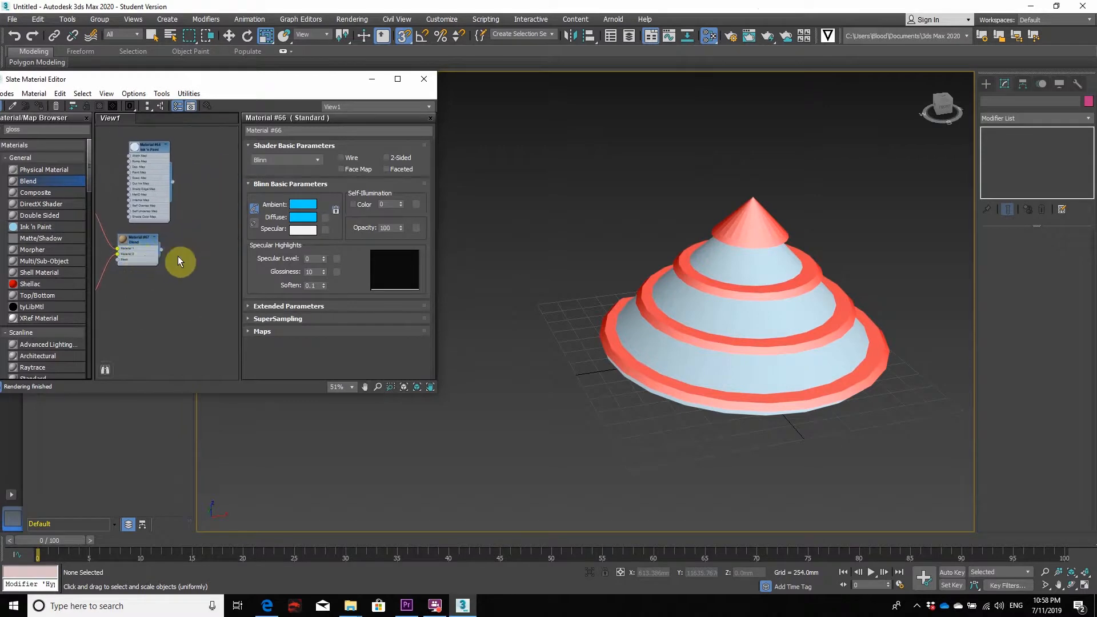
pyautogui.moveTo(193, 251); pyautogui.dragTo(743, 217)
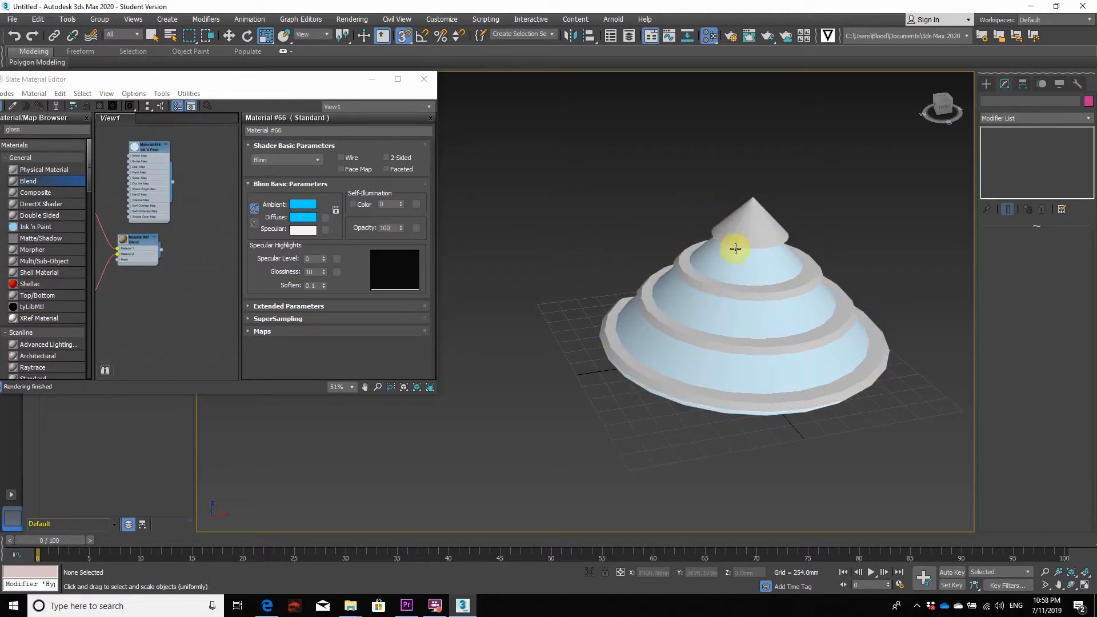
# - Set the blue Standard material's Glossiness to 0
pyautogui.moveTo(257, 90); pyautogui.dragTo(449, 100)
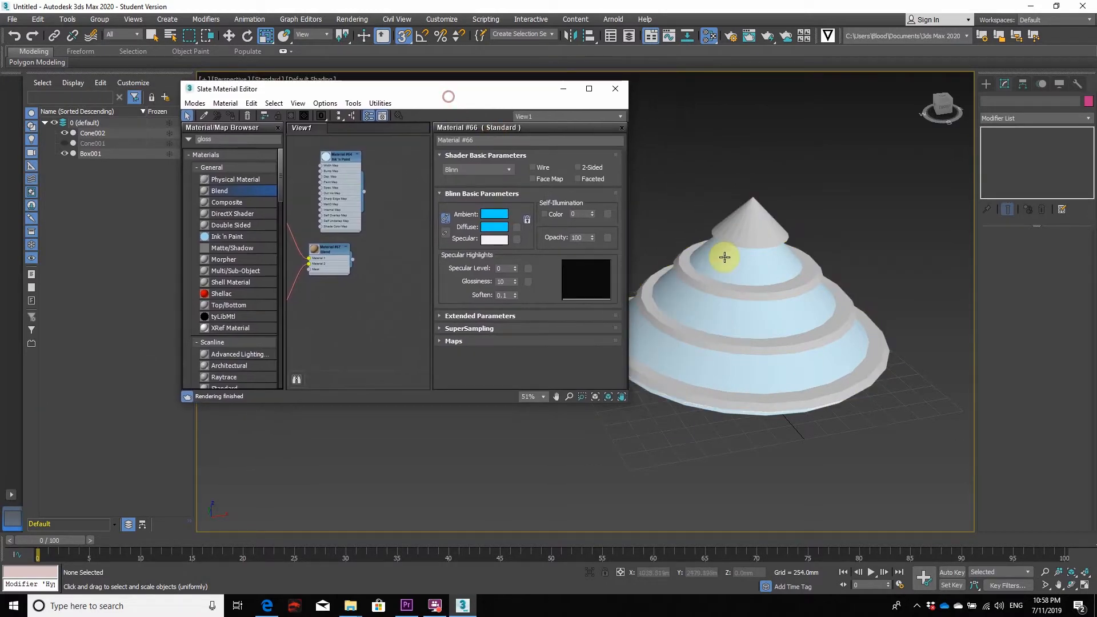
pyautogui.scroll(4, 747, 235)
pyautogui.scroll(-3, 749, 235)
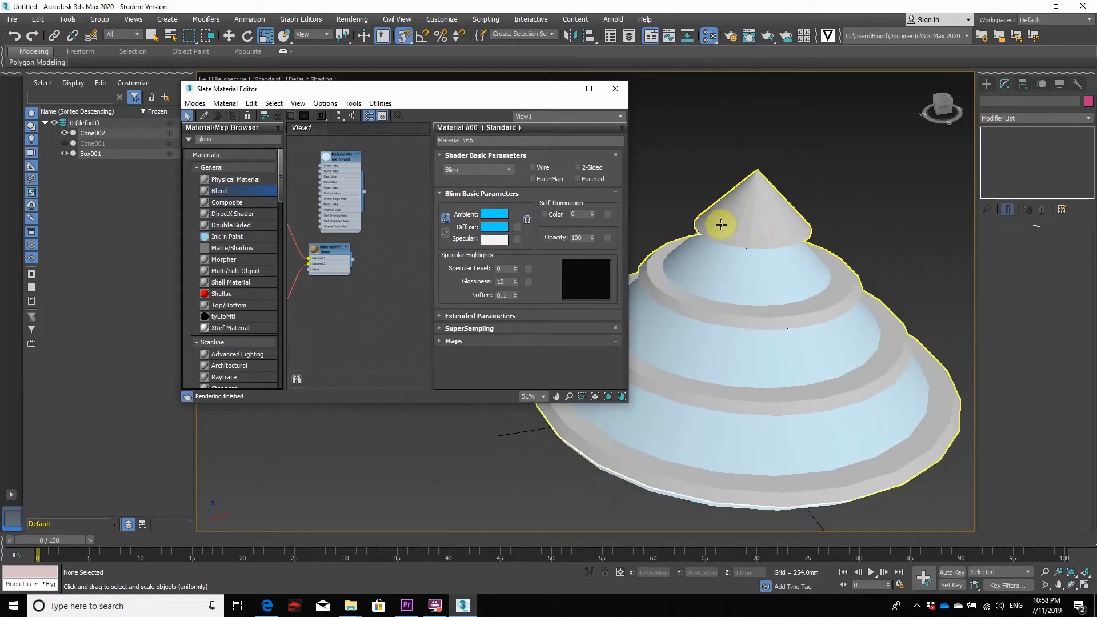
pyautogui.scroll(-4, 318, 303)
pyautogui.moveTo(319, 316); pyautogui.dragTo(373, 309, button='middle')
pyautogui.scroll(2, 350, 309)
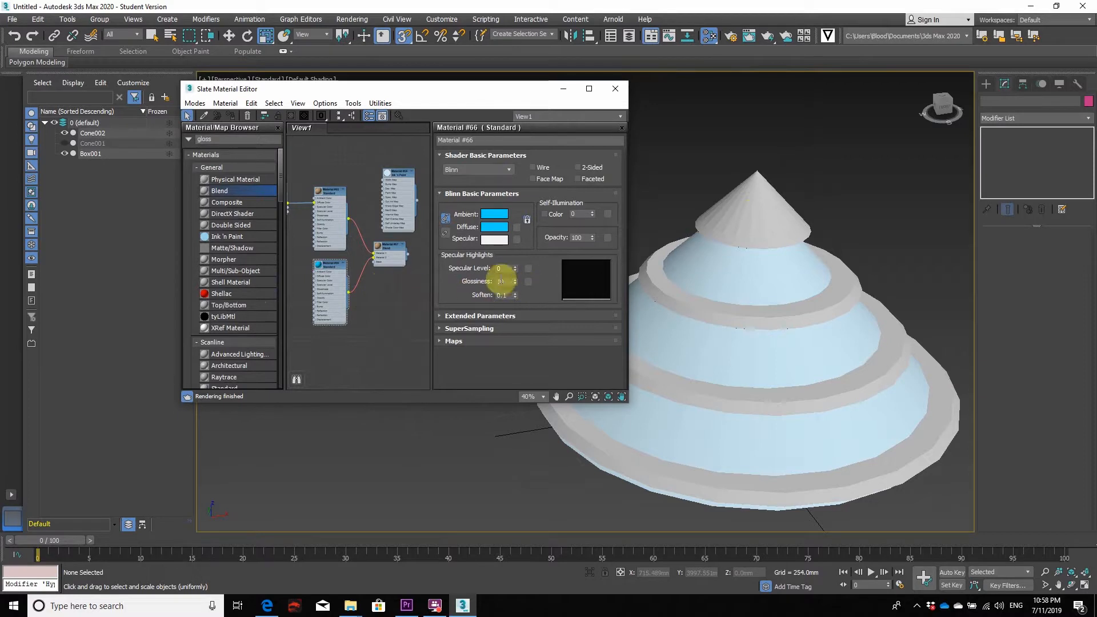
pyautogui.moveTo(515, 280); pyautogui.dragTo(533, 210)
pyautogui.moveTo(516, 284); pyautogui.dragTo(522, 355)
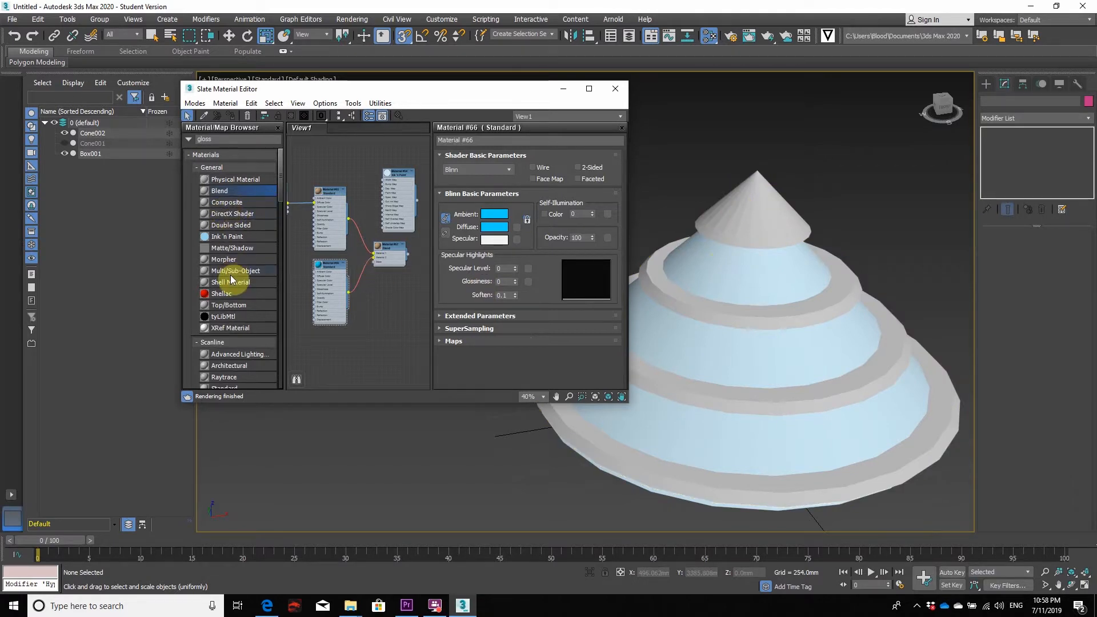
# - Add a Matte/Shadow material below the Blend node and assign it to the grey cone
pyautogui.click(236, 248)
pyautogui.click(367, 341)
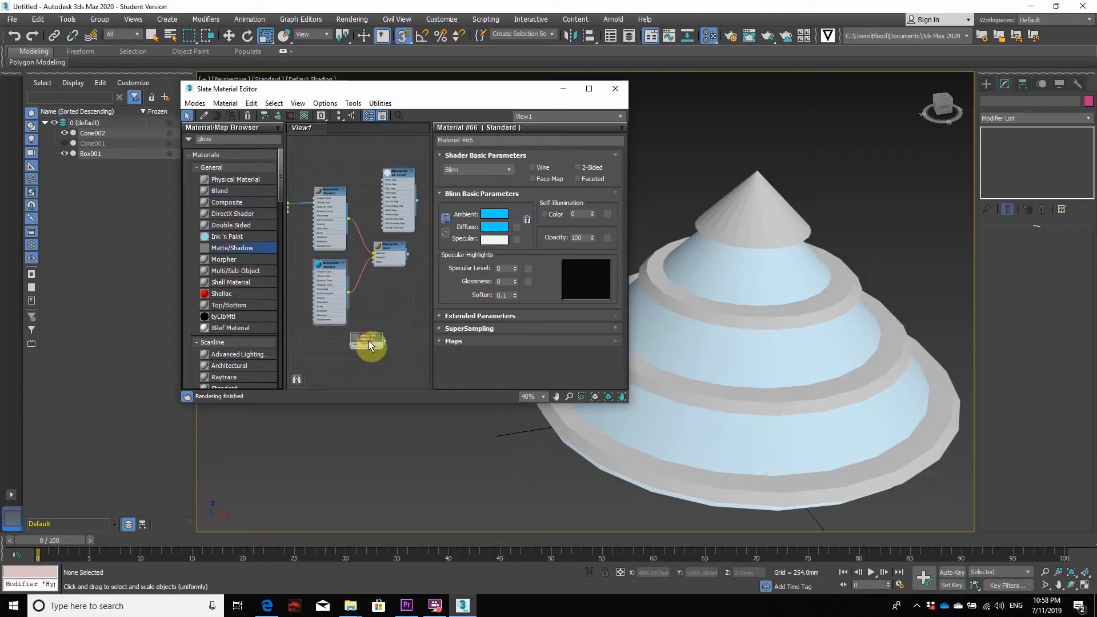
pyautogui.moveTo(385, 342); pyautogui.dragTo(762, 228)
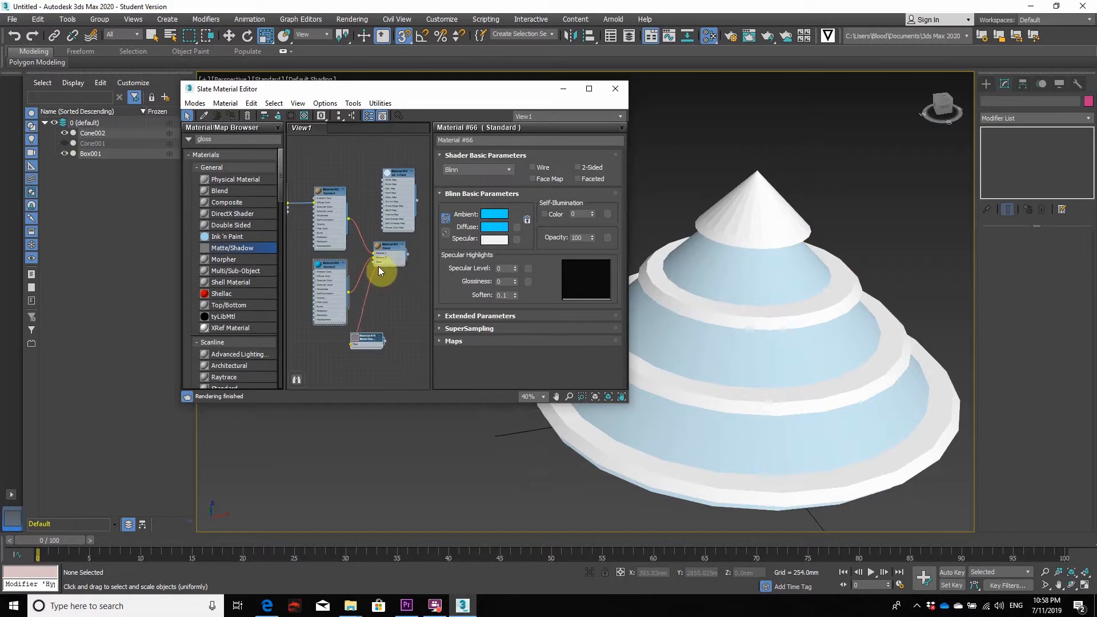
# - Look over the node graph and browse the available maps down to the scene materials
pyautogui.scroll(-1, 378, 267)
pyautogui.moveTo(333, 268); pyautogui.dragTo(355, 290, button='middle')
pyautogui.scroll(-1, 355, 283)
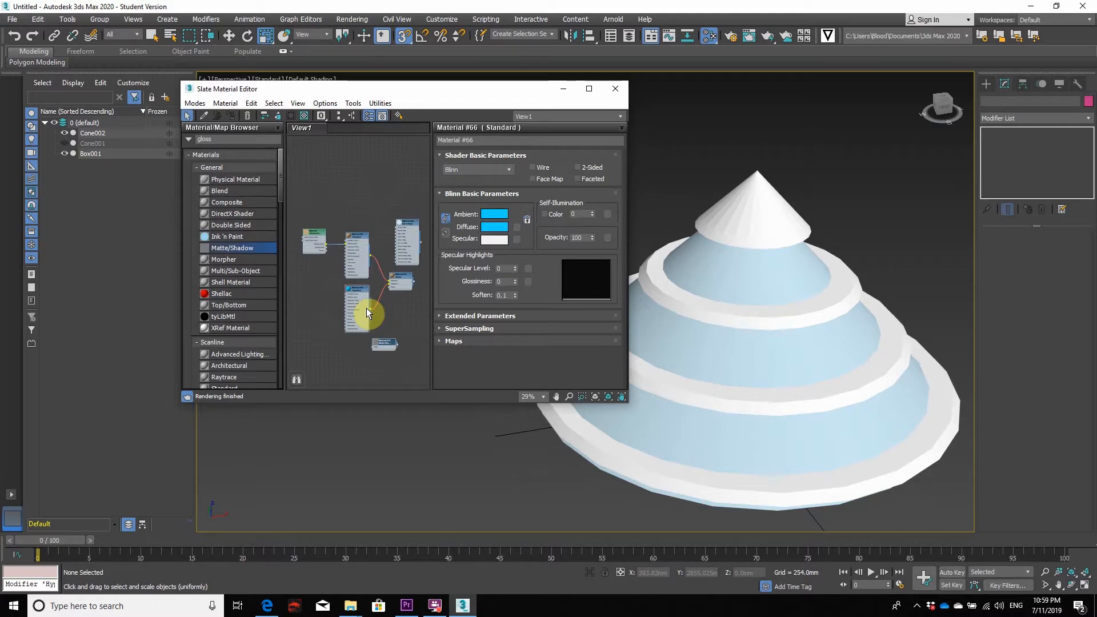
pyautogui.scroll(-15, 222, 269)
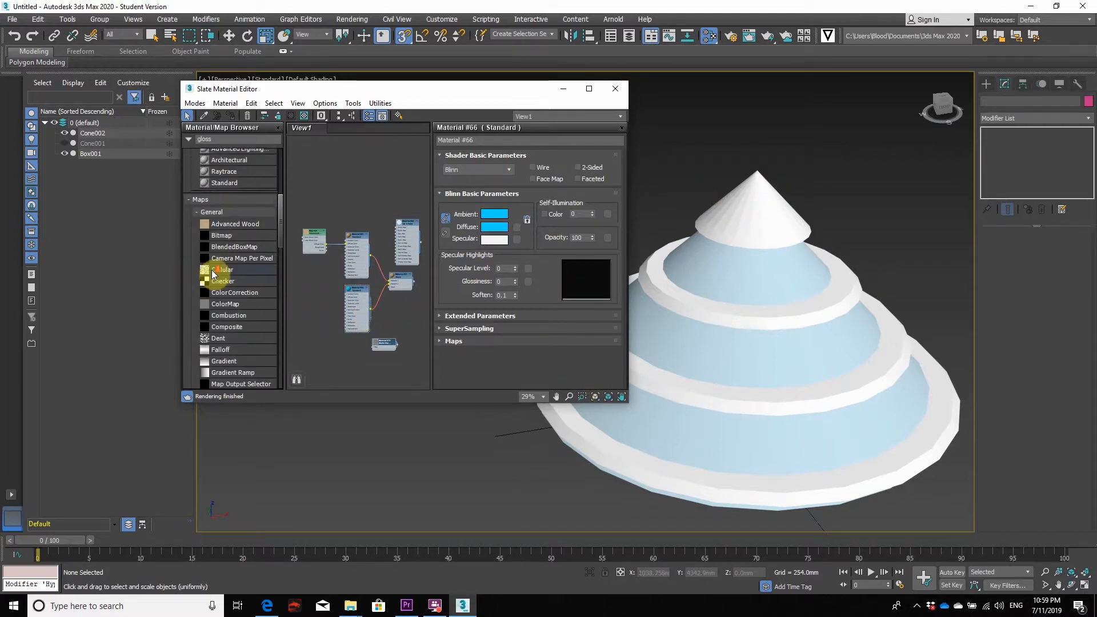
pyautogui.scroll(-3, 232, 278)
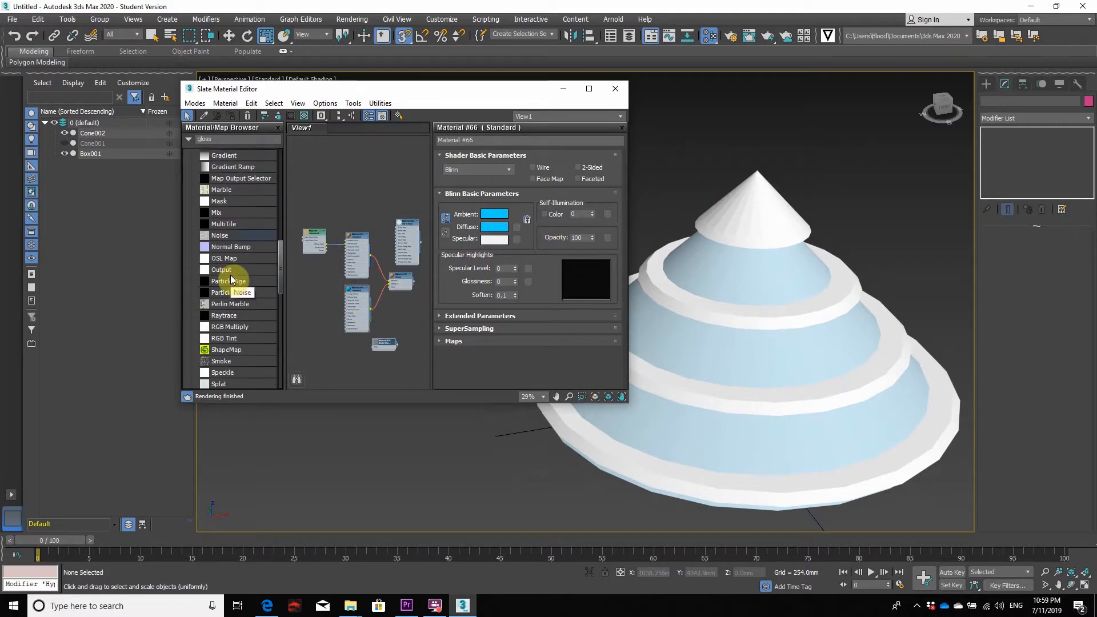
pyautogui.scroll(-2, 233, 274)
pyautogui.scroll(-2, 232, 273)
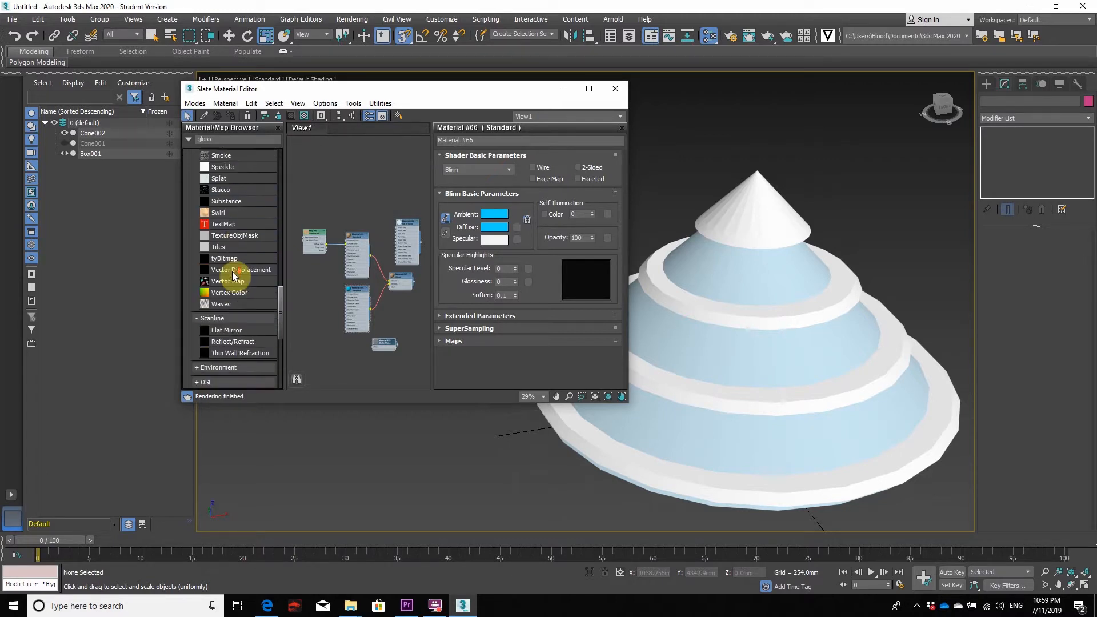
pyautogui.scroll(-4, 232, 280)
pyautogui.scroll(-2, 232, 281)
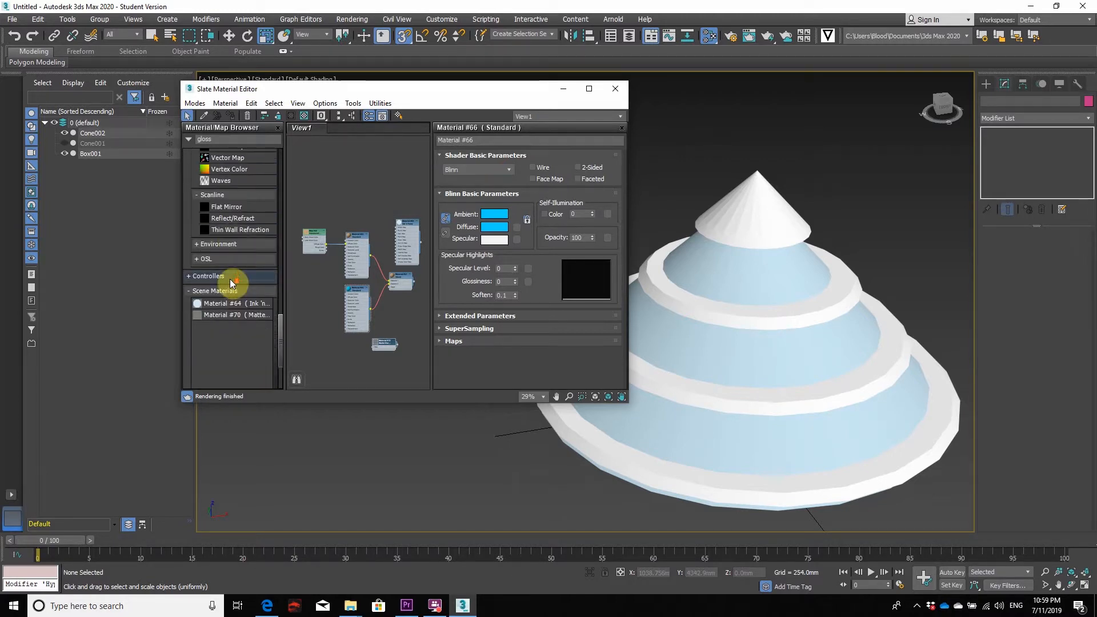
# - Maximize the material editor and add a Composite material in the empty area beside the Ink 'n Paint node
pyautogui.moveTo(460, 88); pyautogui.dragTo(359, 153)
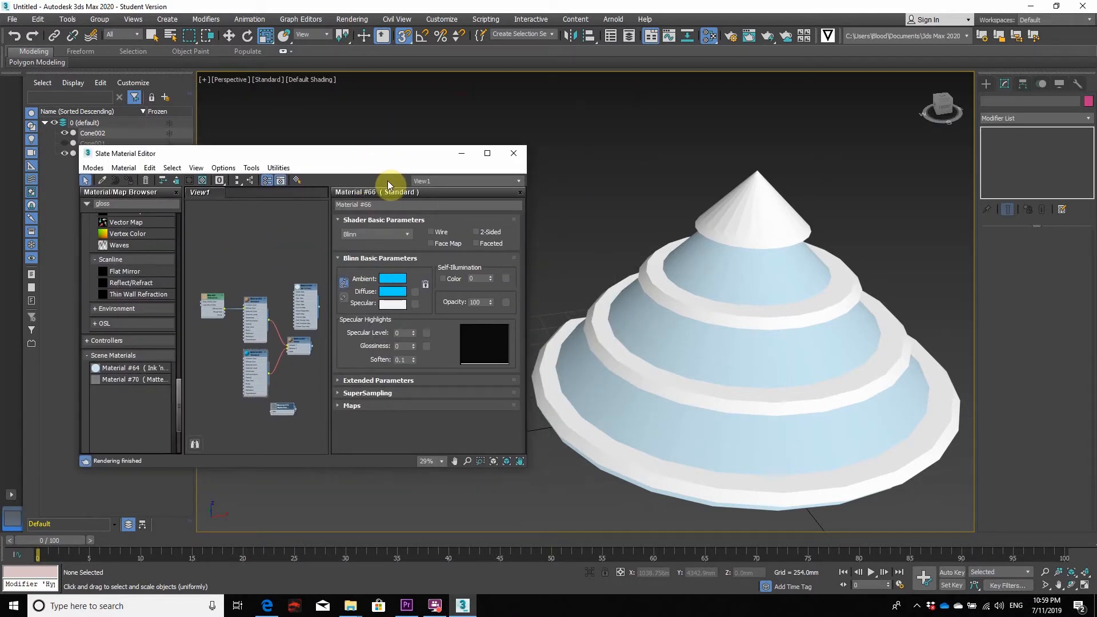
pyautogui.click(487, 153)
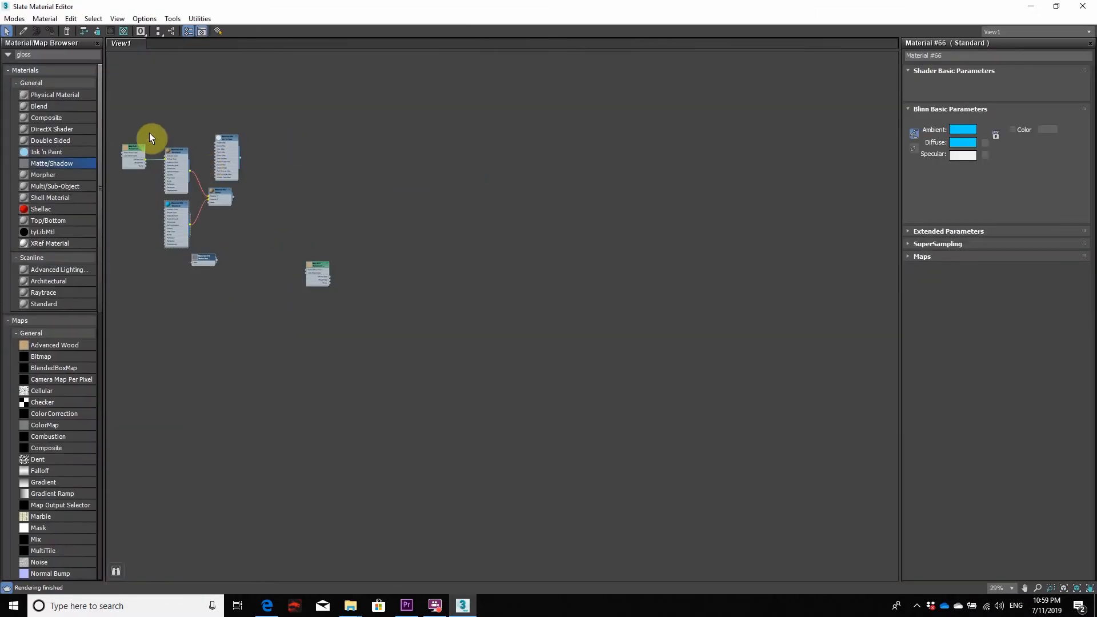
pyautogui.moveTo(56, 120); pyautogui.dragTo(447, 143)
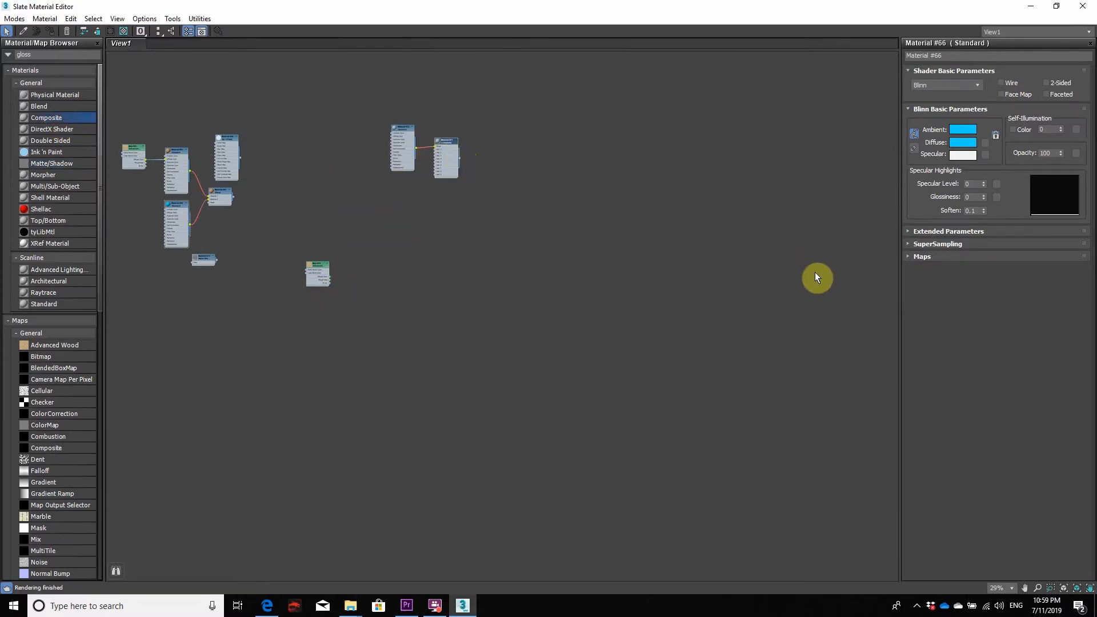
# - Examine the Composite node and its connected Standard material, and look through the available materials and maps down to the Scanline maps
pyautogui.scroll(6, 393, 145)
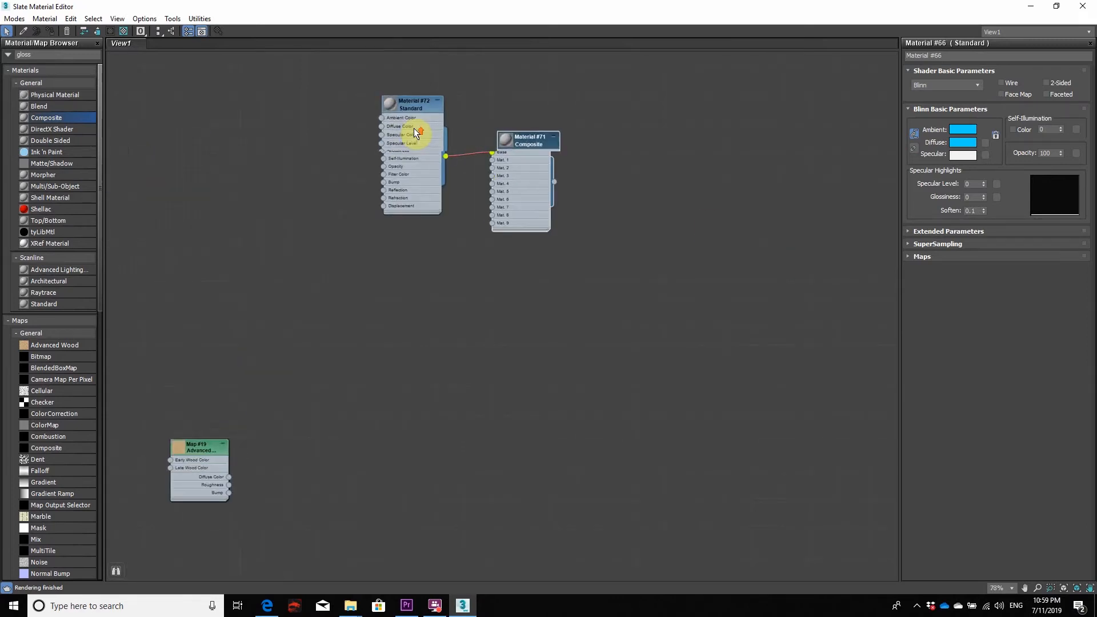
pyautogui.scroll(-4, 53, 109)
pyautogui.scroll(-2, 347, 209)
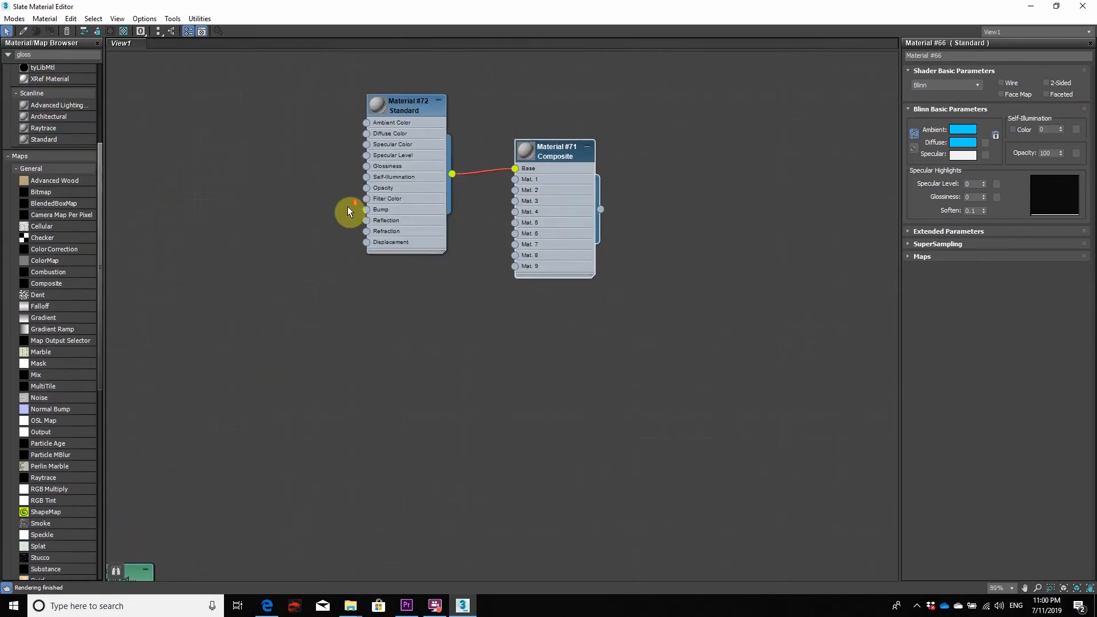
pyautogui.scroll(-1, 70, 176)
pyautogui.scroll(-2, 238, 196)
pyautogui.scroll(-1, 238, 199)
pyautogui.scroll(5, 46, 166)
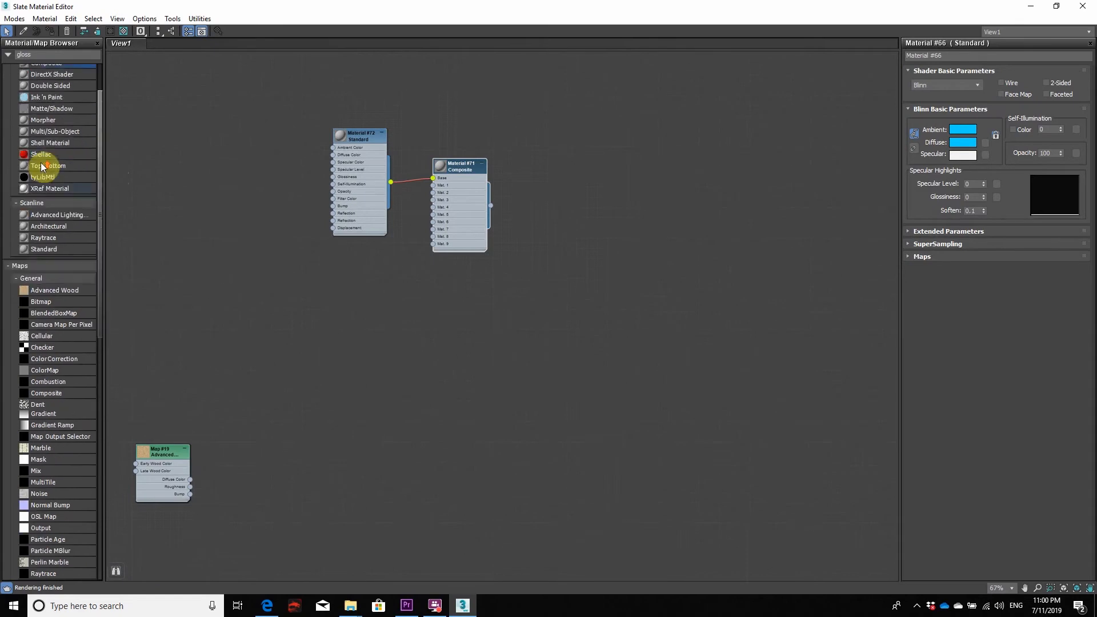
pyautogui.scroll(-1, 67, 251)
pyautogui.scroll(-2, 66, 254)
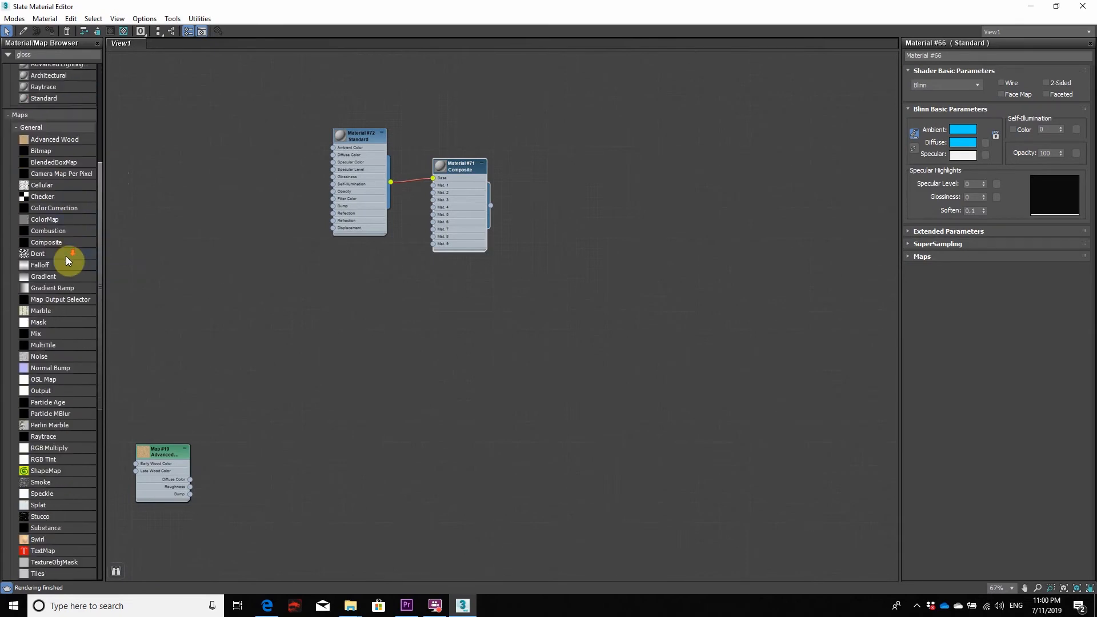
pyautogui.scroll(-2, 67, 256)
pyautogui.scroll(-2, 66, 259)
pyautogui.scroll(-1, 67, 259)
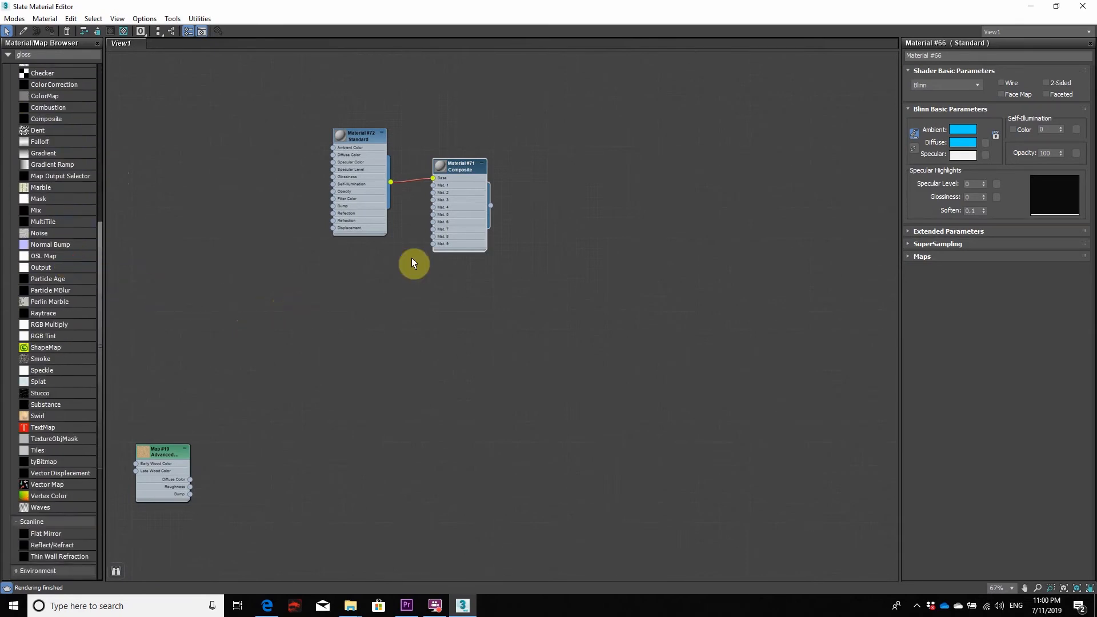
# - Restore the maximized material editor to a floating window that leaves the striped cone visible in the viewport
pyautogui.moveTo(619, 8); pyautogui.dragTo(322, 150)
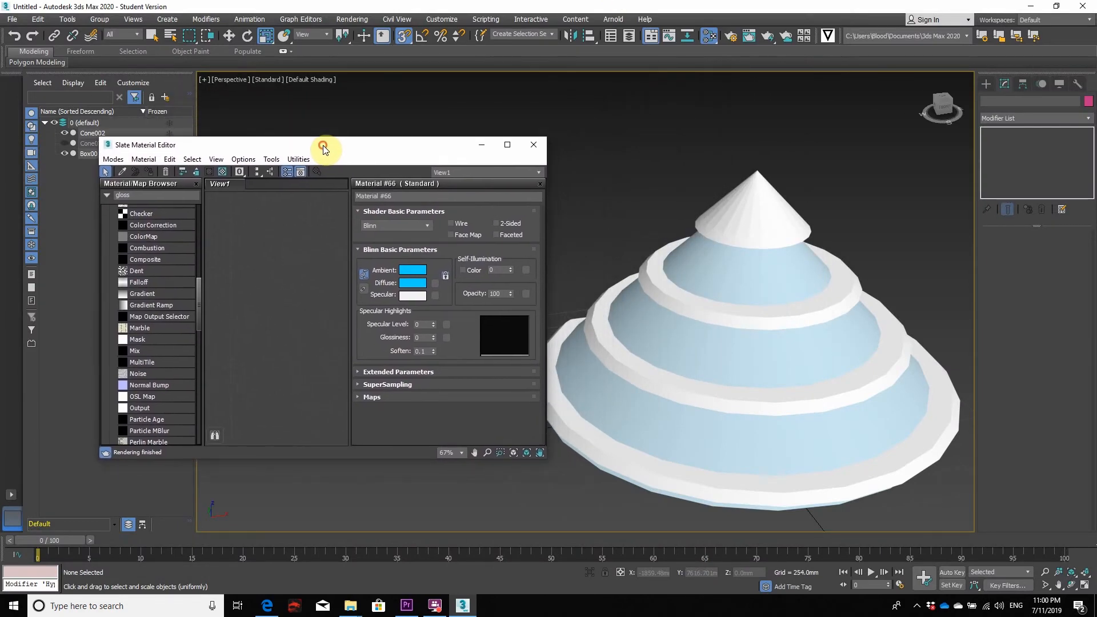